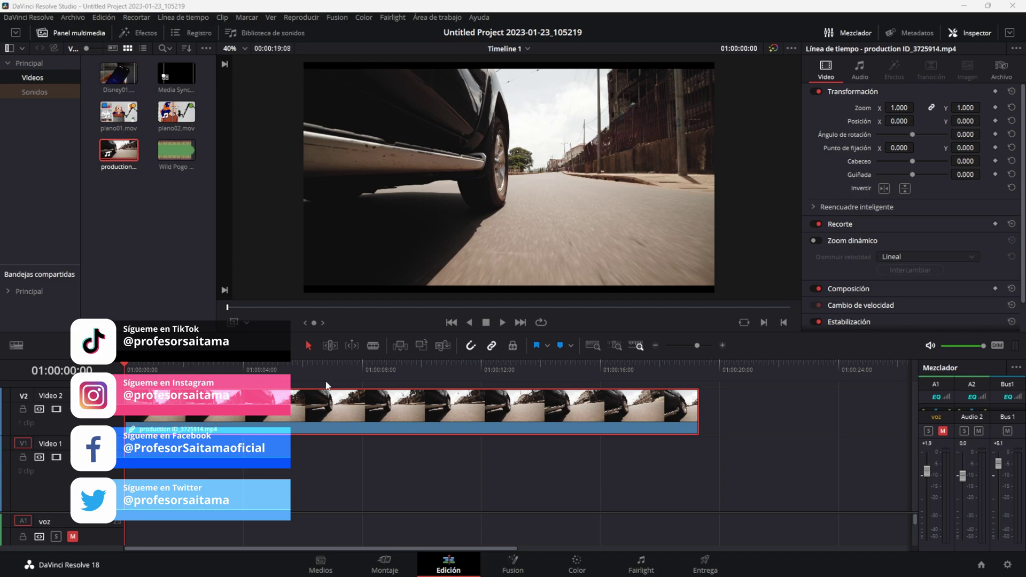
Play the car clip, show its file metadata in the Inspector's Archivo tab, and rewind to the start.
left_click(502, 322)
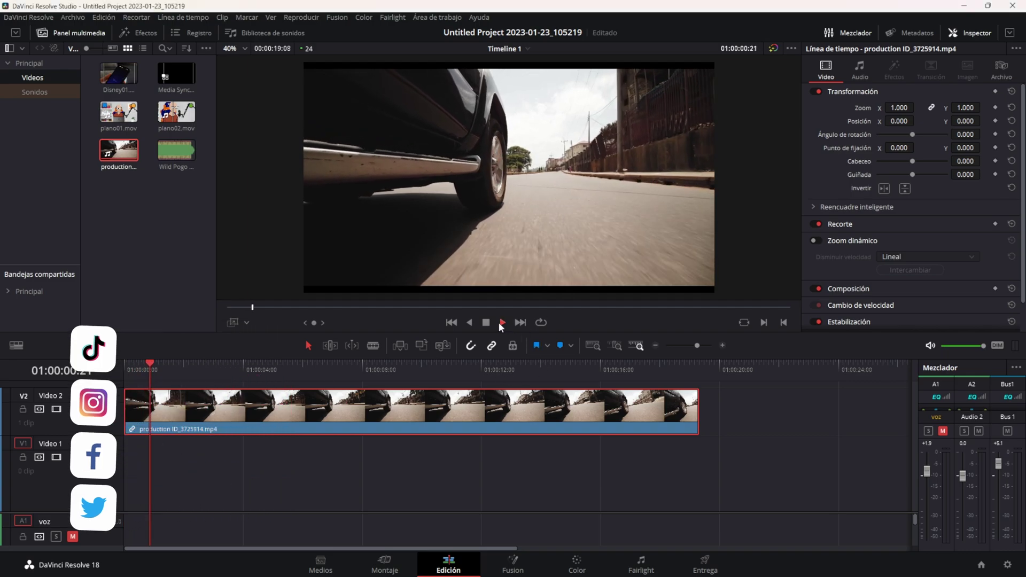
left_click(998, 78)
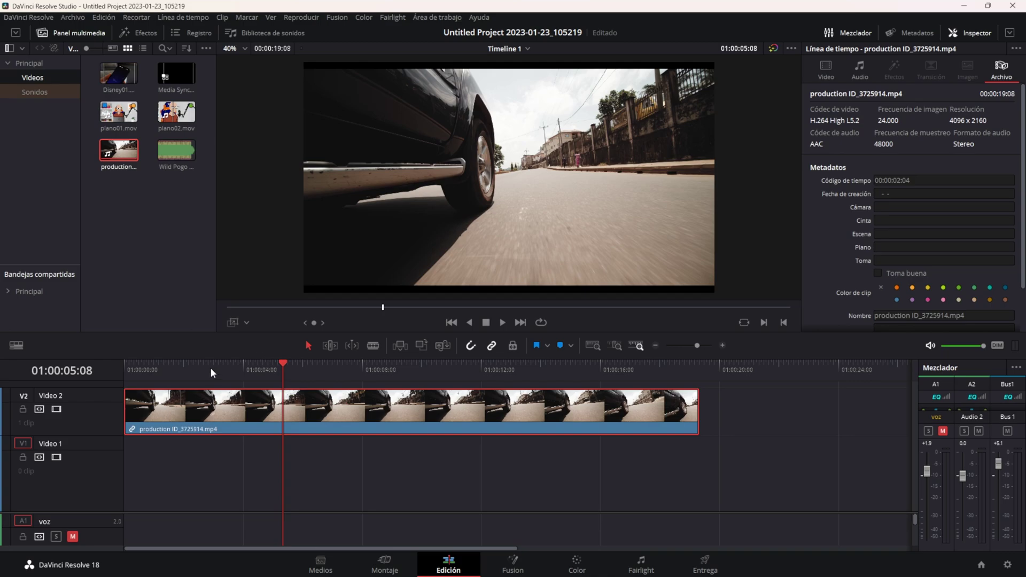
left_click_drag(266, 366, 125, 368)
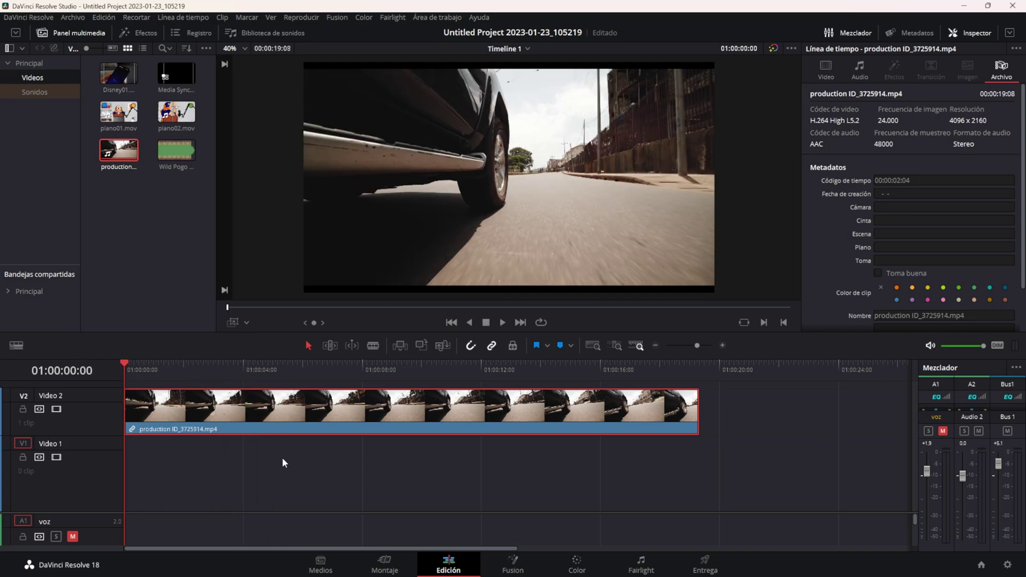
Set the car clip's Velocidad to 200% so it shortens to 00:00:09:16.
right_click(287, 414)
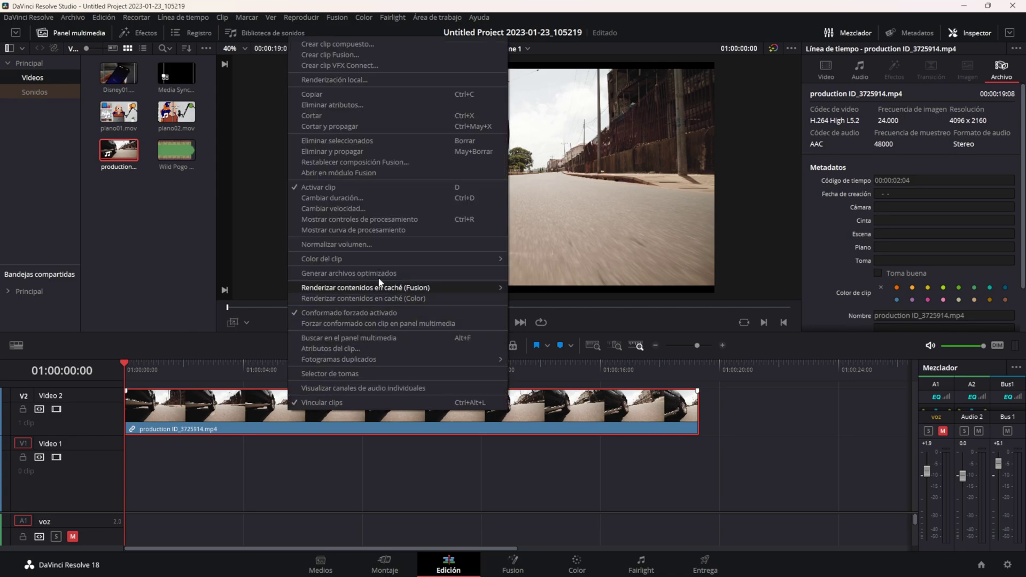
left_click(356, 209)
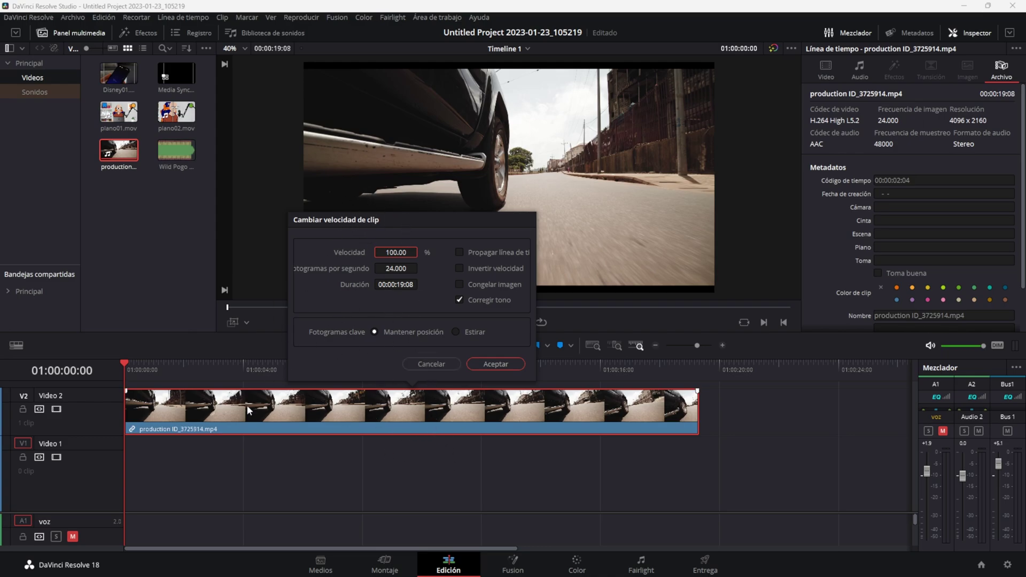
left_click(430, 364)
key("r")
left_click(394, 252)
type("200")
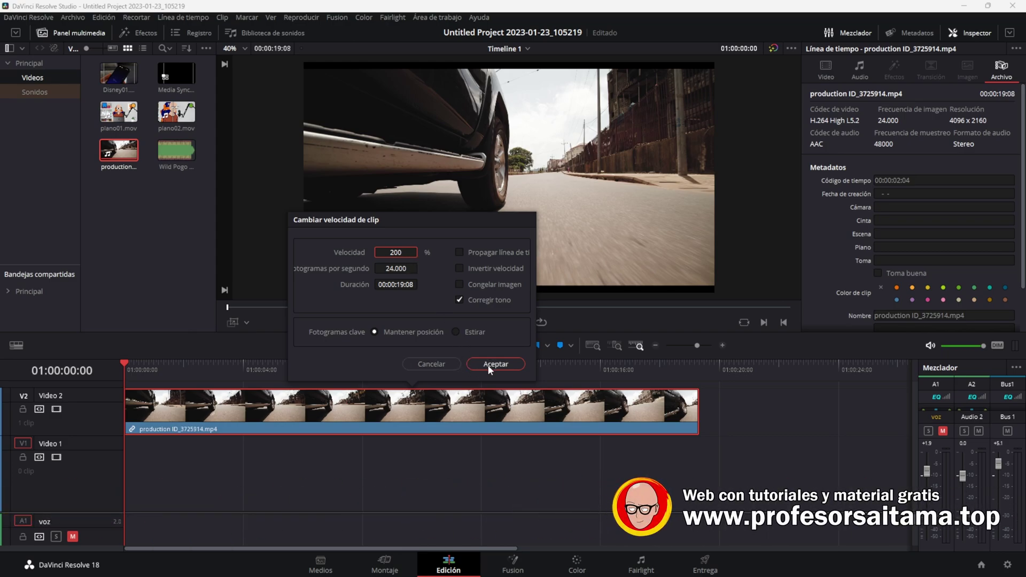
left_click(489, 367)
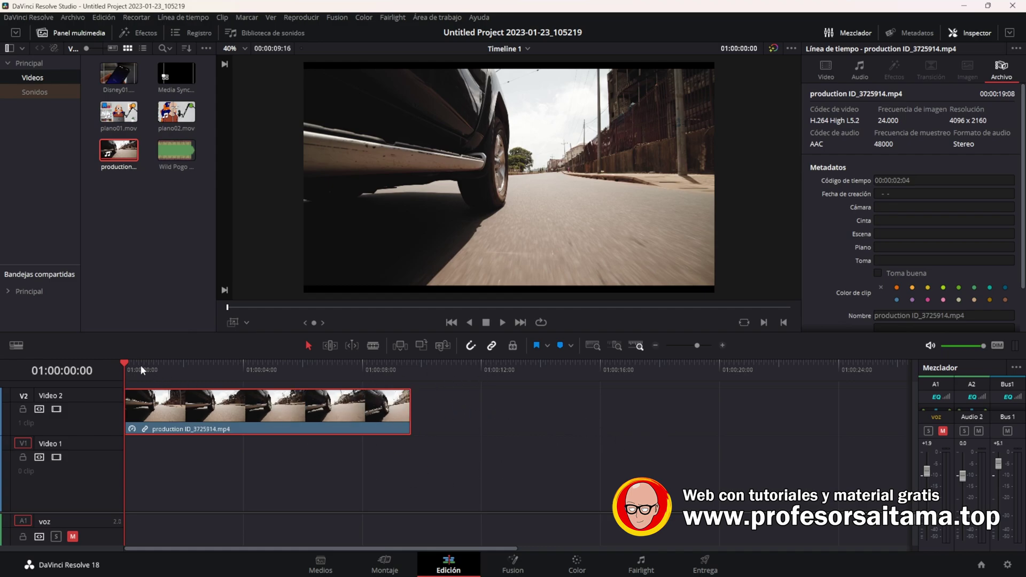
Preview the 200% clip, undo the speed change back to 19:08 at 100%, and save.
key("space")
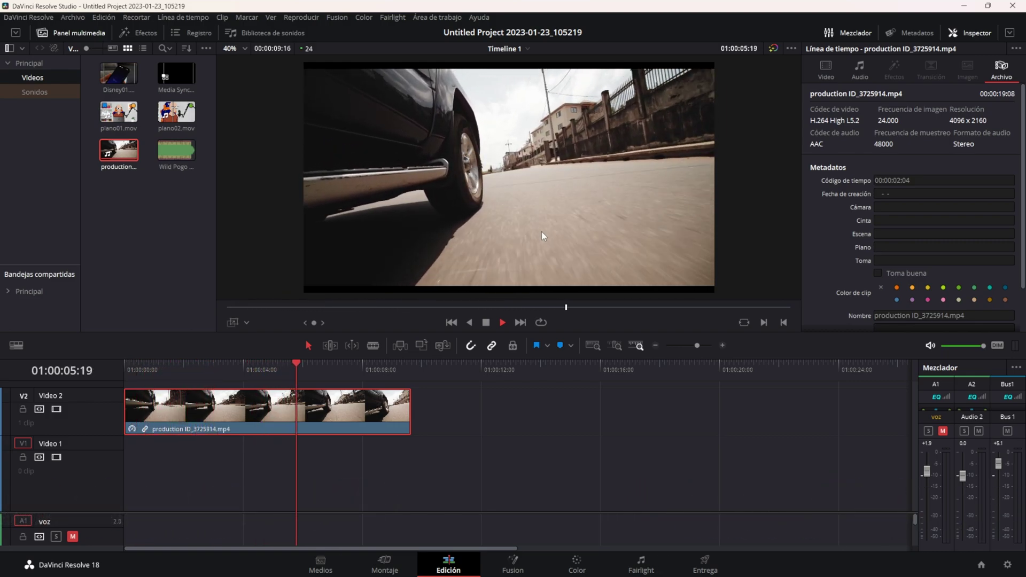
key("space")
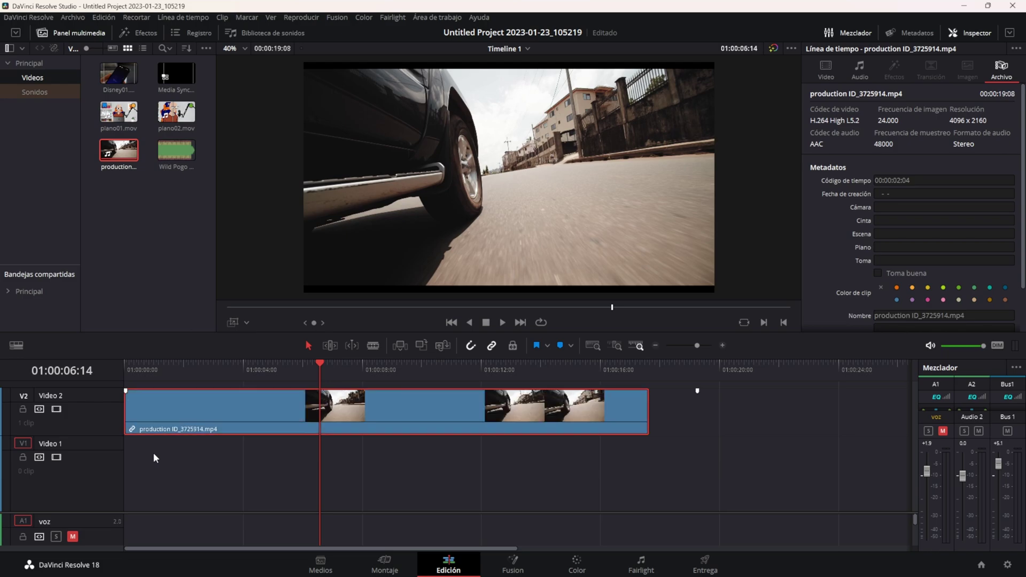
key("ctrl+z")
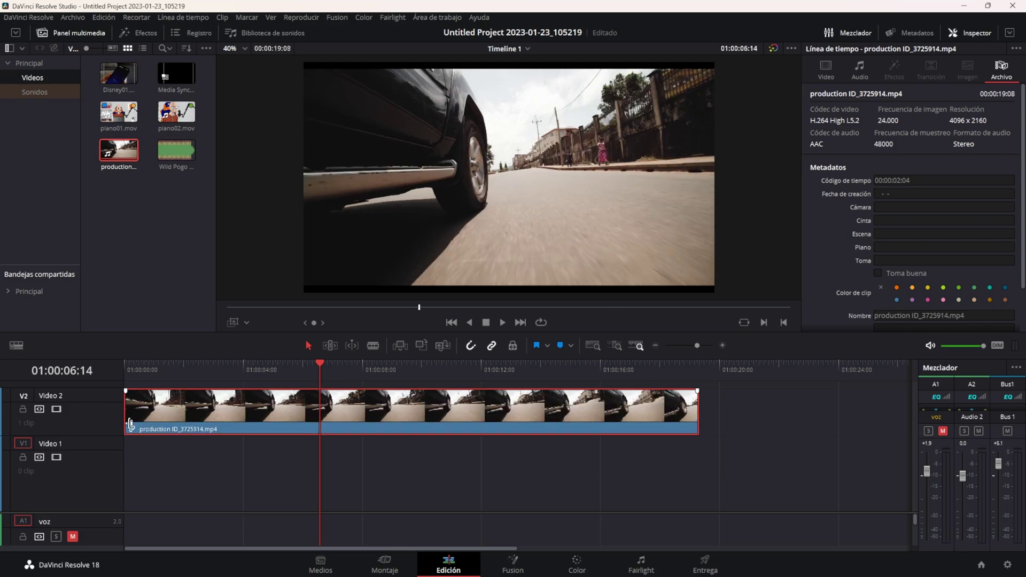
key("ctrl+s")
Apply 200% speed again, undo it, and reopen Cambiar velocidad de clip at 100%.
right_click(279, 409)
left_click(310, 311)
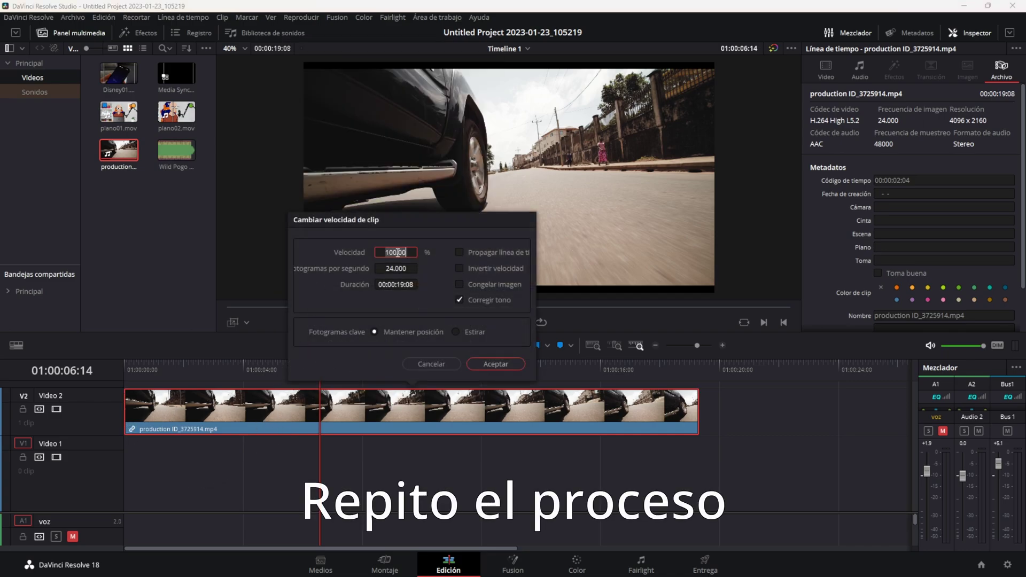
type("200")
key("Return")
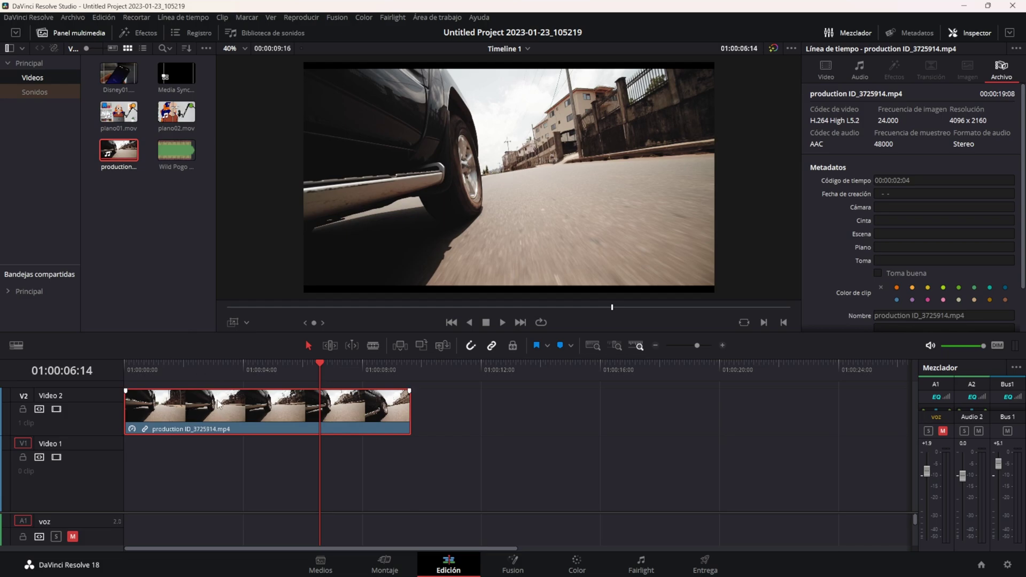
key("ctrl+z")
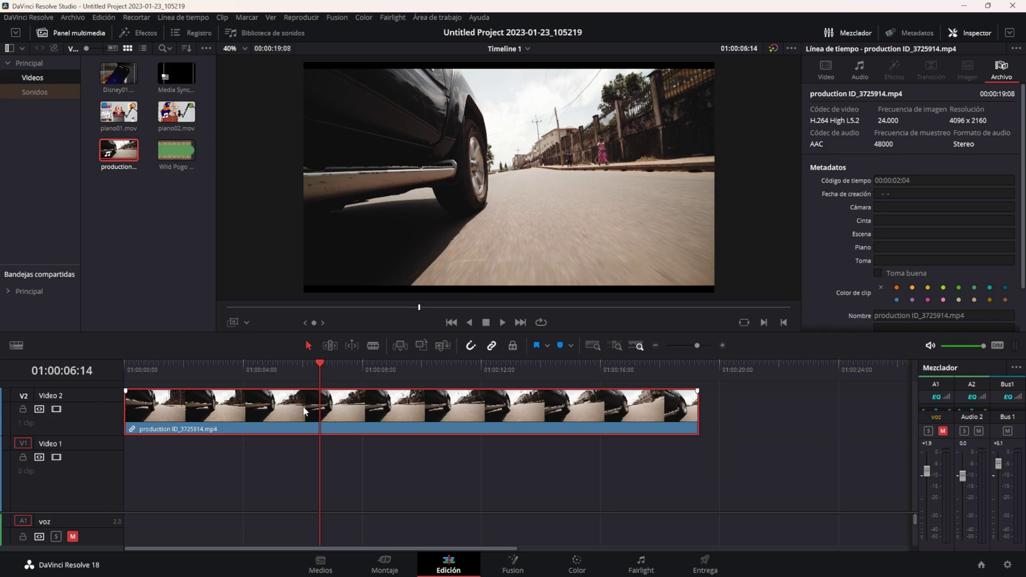
key("r")
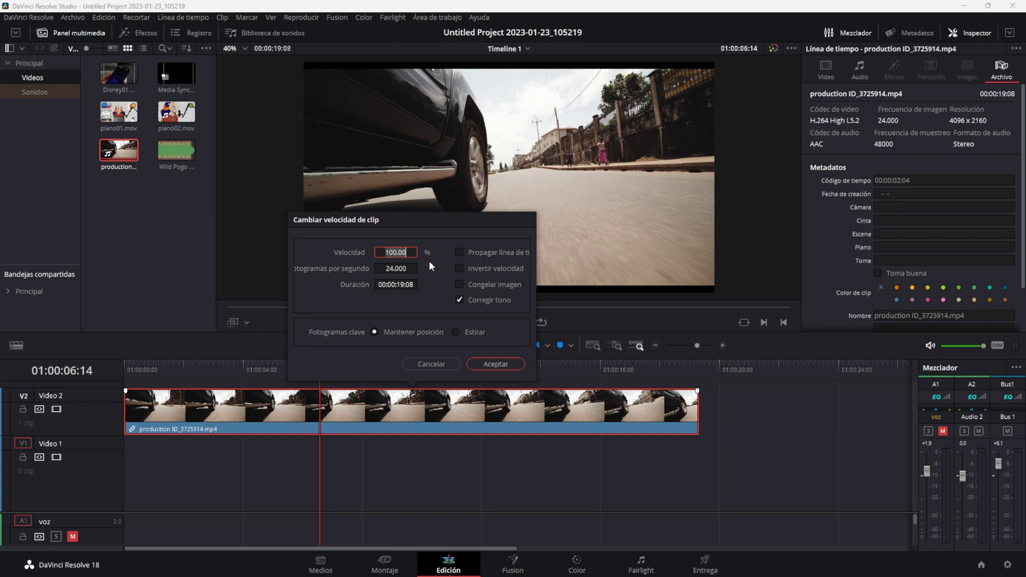
Apply a Velocidad of 50 to the car clip and zoom the timeline out.
type("50")
left_click(497, 364)
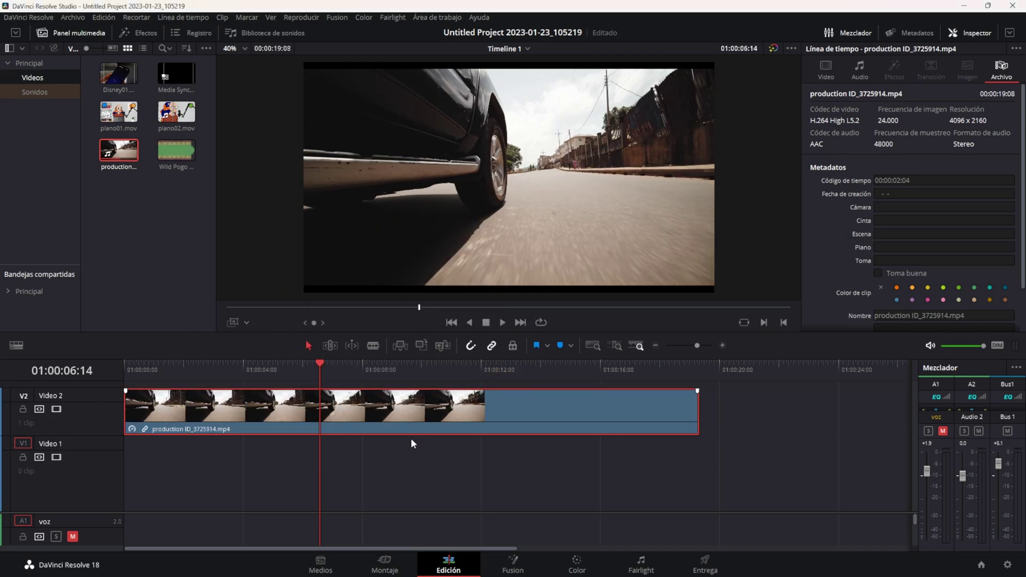
scroll(411, 438, "down", 2)
scroll(410, 438, "down", 3)
scroll(402, 414, "up", 1)
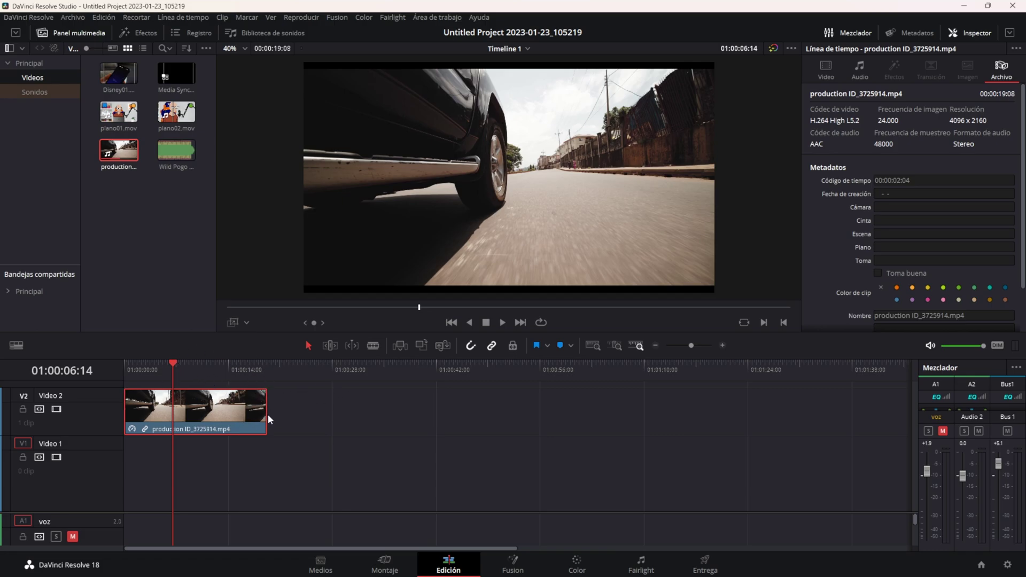
Lengthen the slowed clip's right edge, play it from the start, and save the project.
left_click_drag(266, 411, 411, 411)
key("Home")
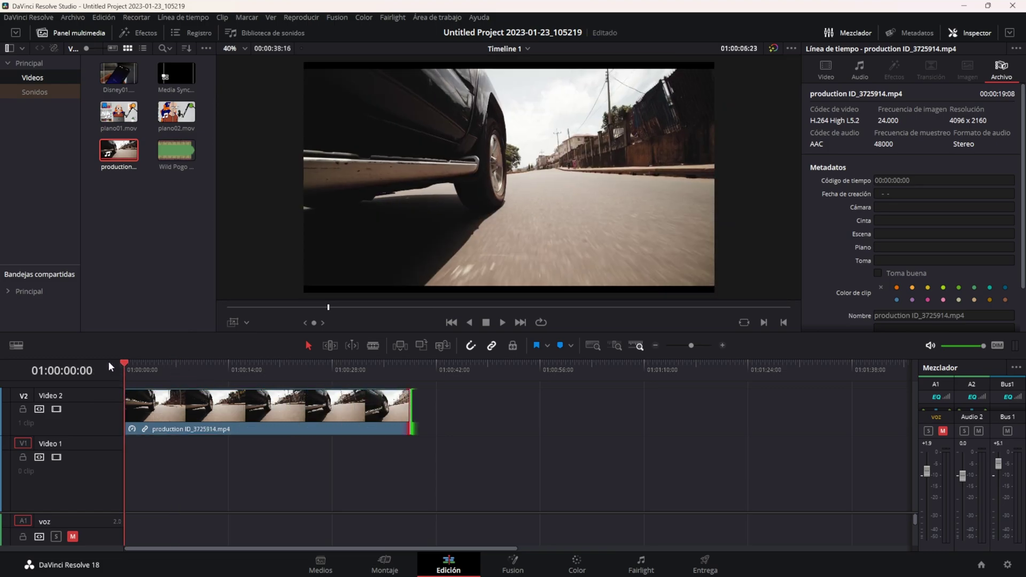
key("space")
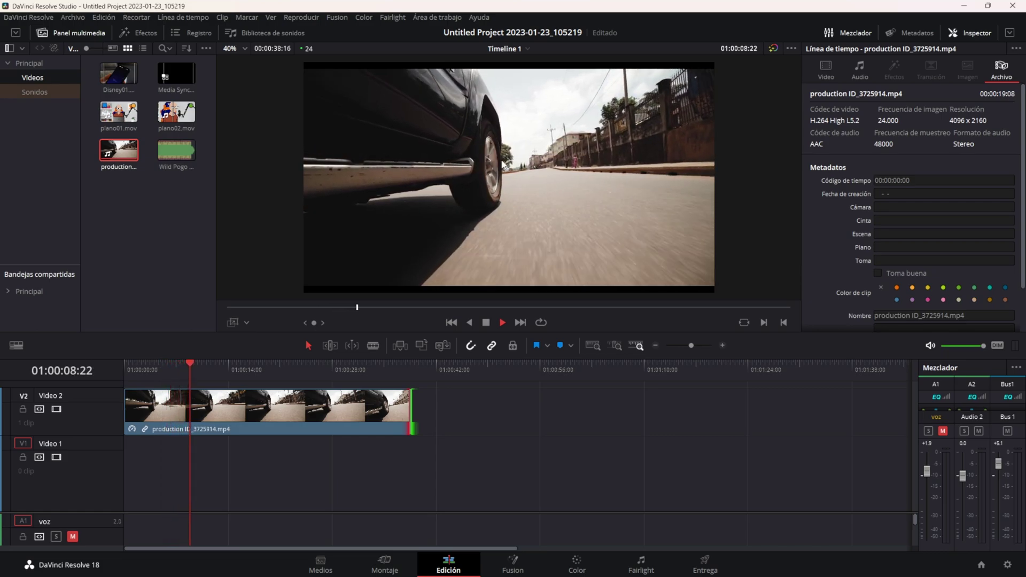
key("space")
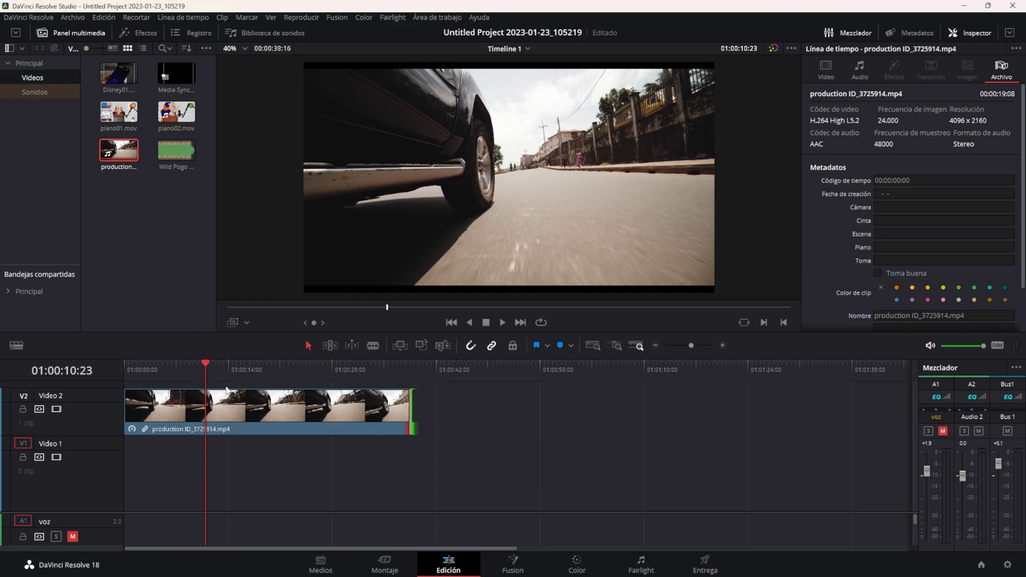
key("ctrl+s")
Undo the lengthening and the 50% speed, replay the restored clip, and select it.
key("ctrl+z")
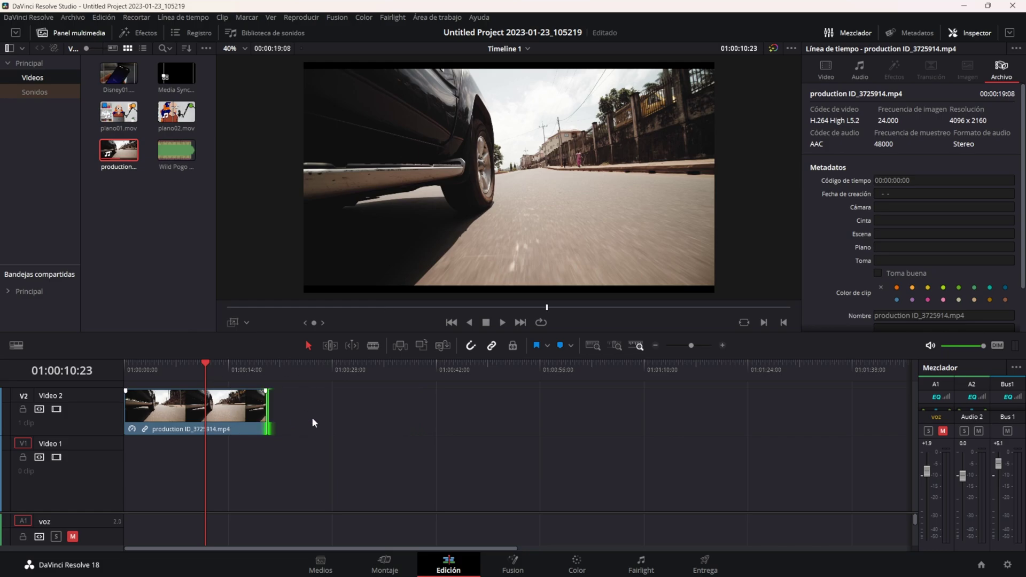
key("ctrl+z")
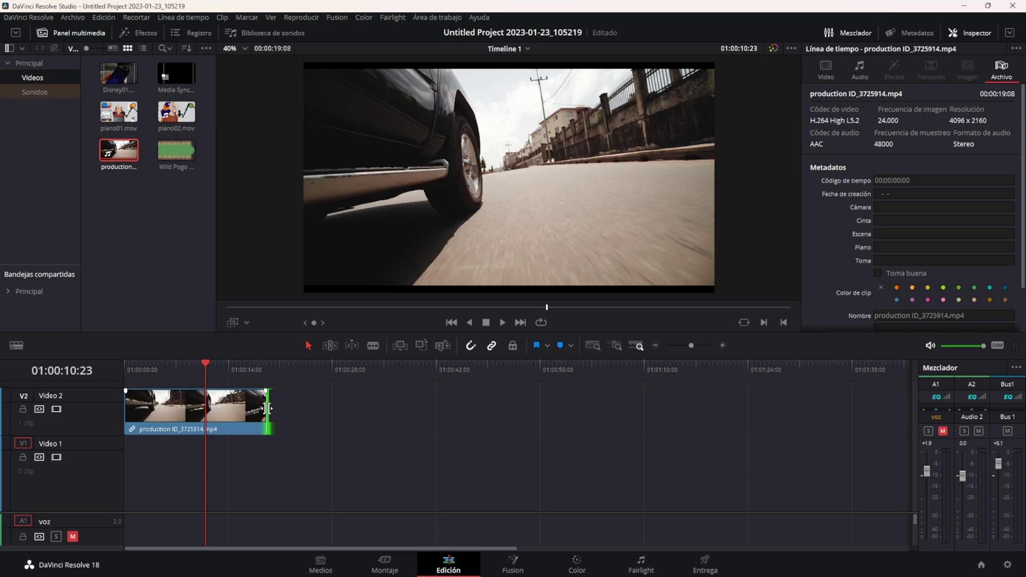
scroll(257, 410, "up", 3)
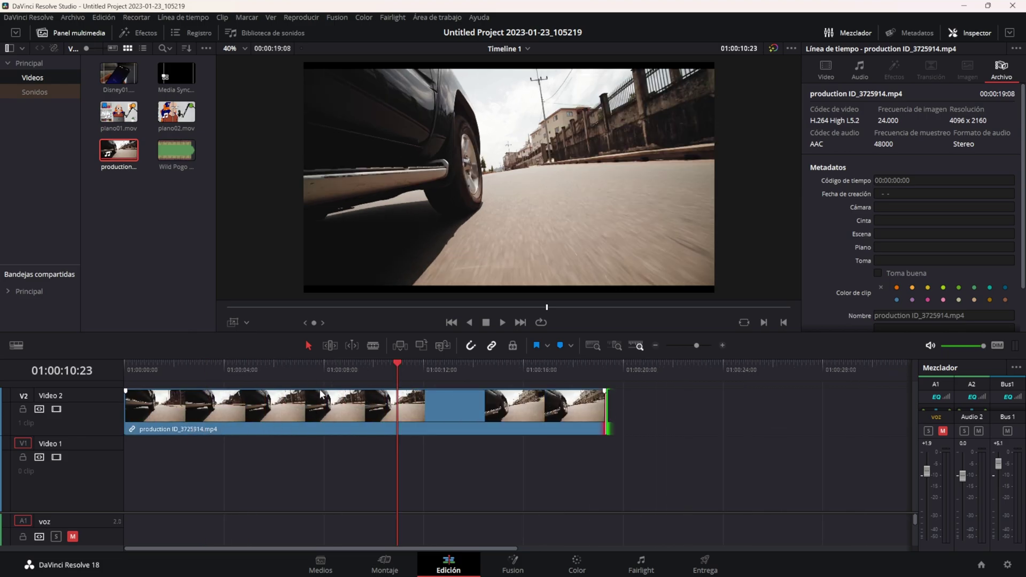
left_click(237, 366)
key("Home")
key("space")
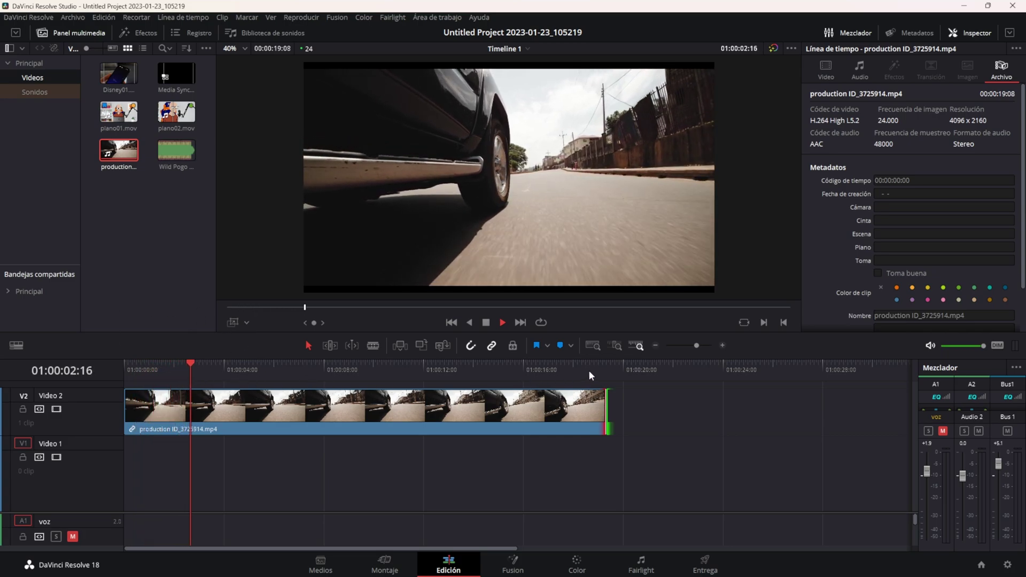
left_click(607, 367)
left_click(439, 412)
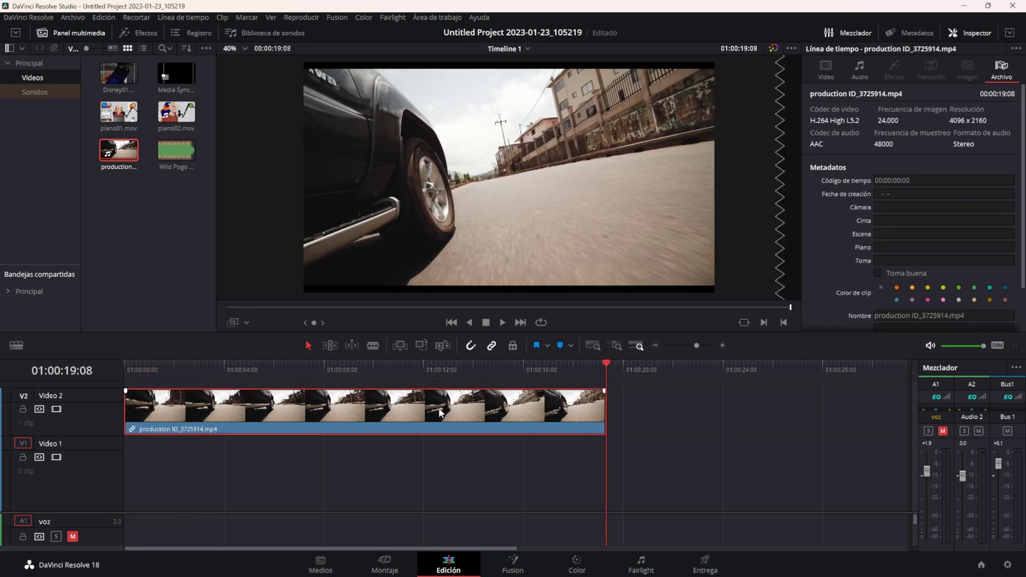
Set the car clip to 50% with Propagar línea de tiempo, then trim its end at 01:00:19:08.
key("r")
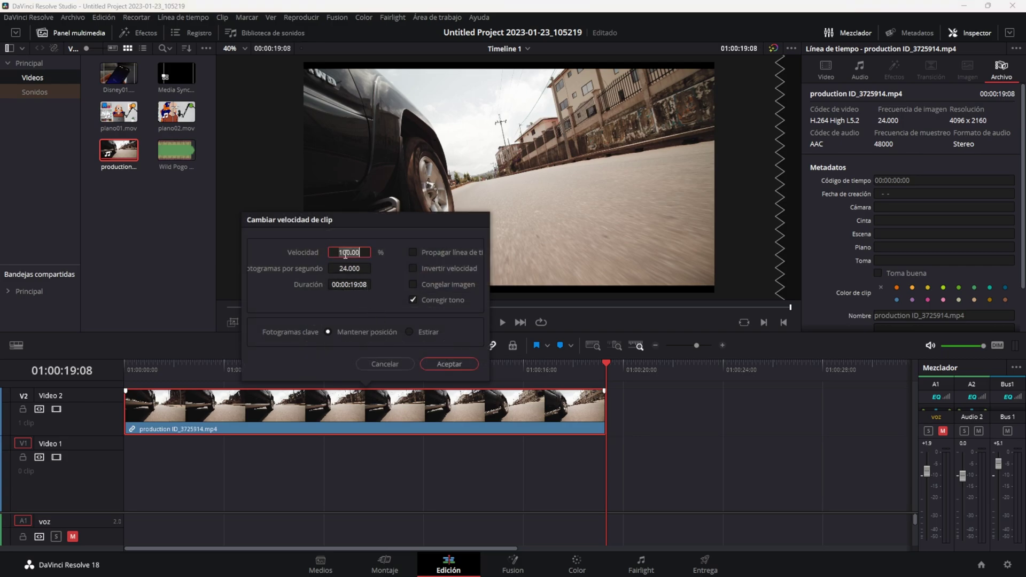
type("50")
left_click(438, 251)
left_click(445, 368)
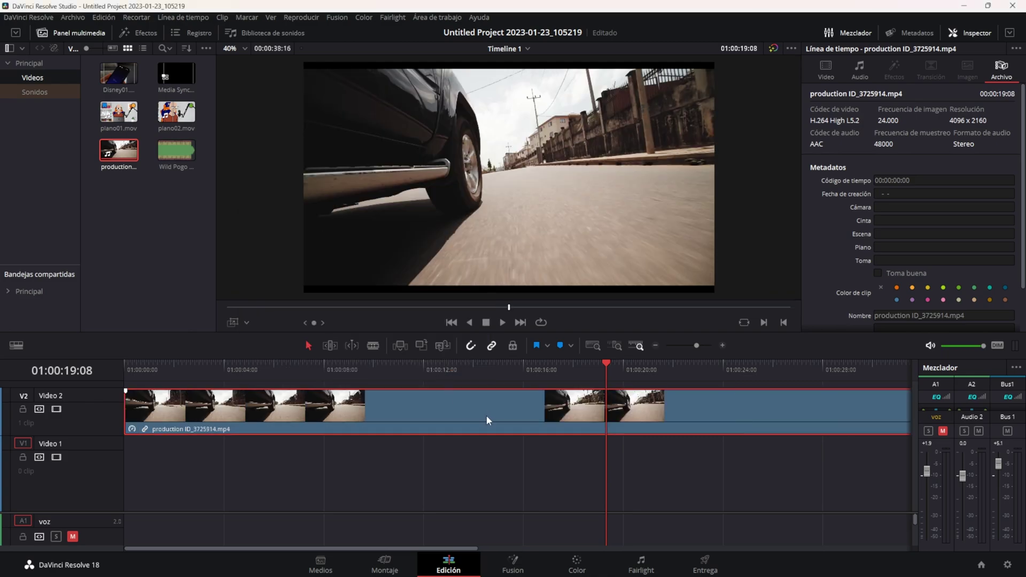
key("ctrl+minus")
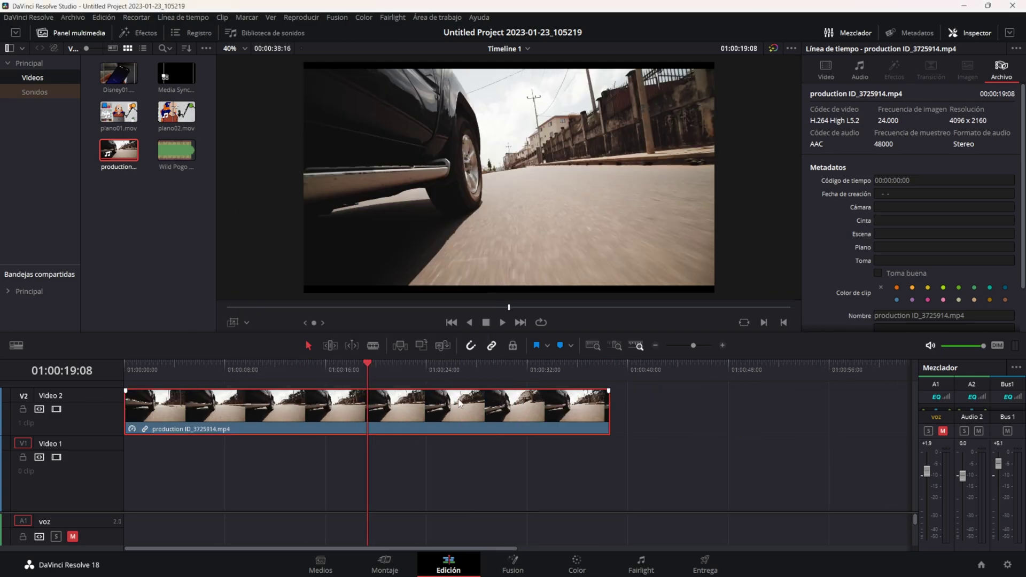
key("shift+bracketright")
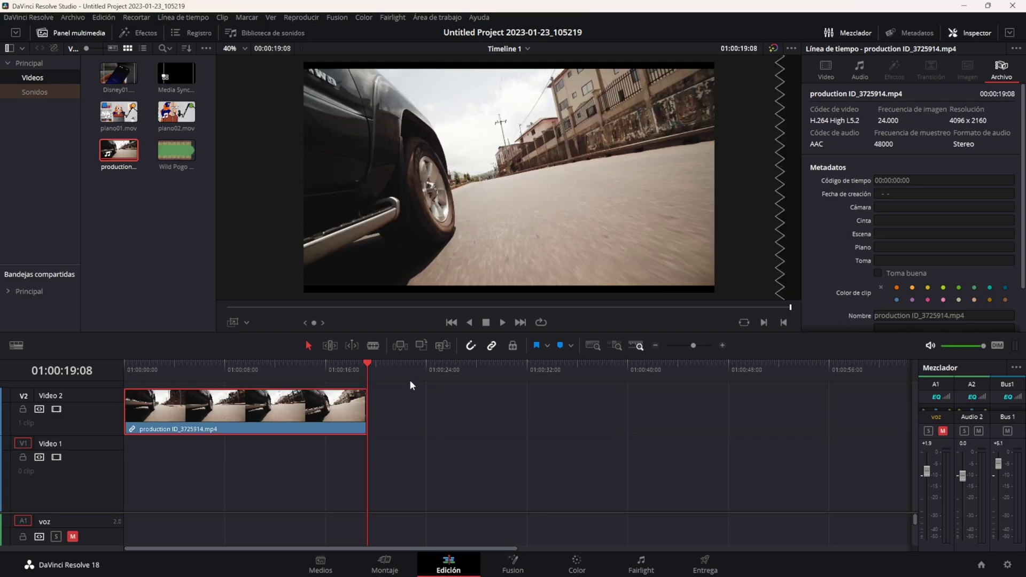
Preview plano01.mov, then place Disney01.mp4 on the Video 2 track.
left_click(119, 114)
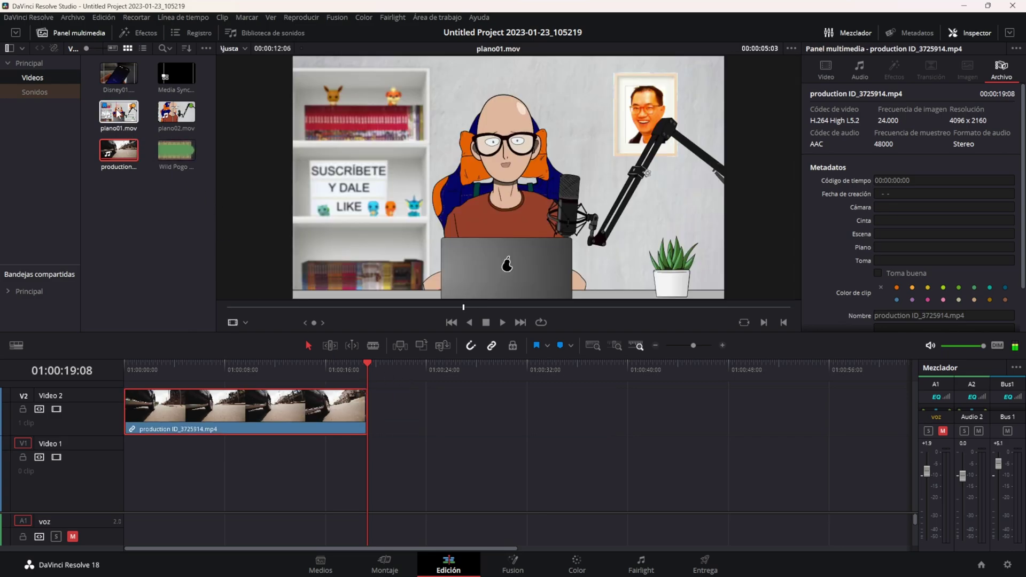
left_click(118, 75)
mouse_move(118, 75)
left_mouse_down()
mouse_move(414, 416)
mouse_move(378, 422)
left_mouse_up()
Speed the production clip to 200% and move the playhead back to 01:00:09:16.
key("r")
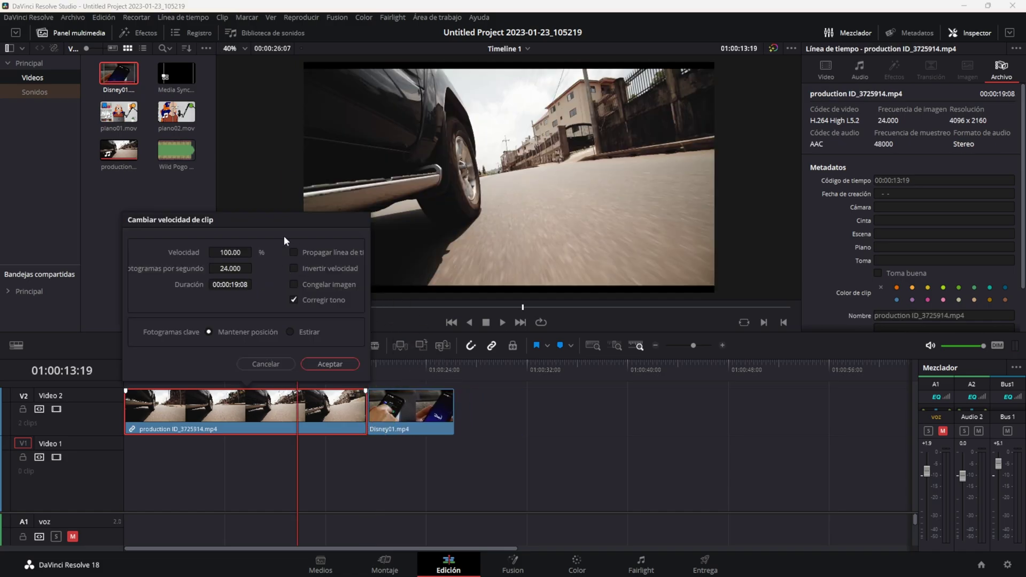
left_click(229, 253)
type("200")
left_click(324, 365)
left_click_drag(298, 364, 246, 365)
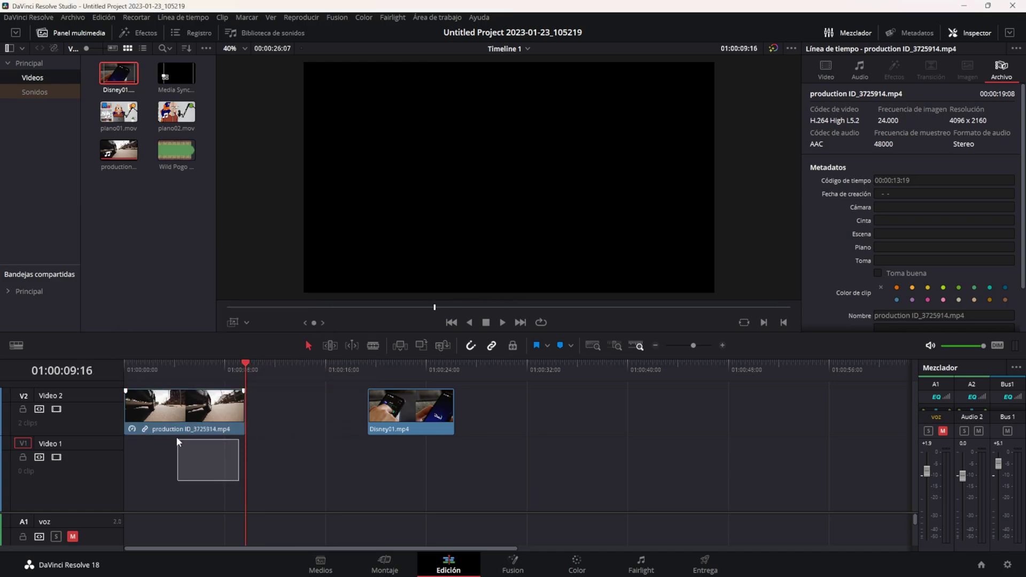
Move Disney01 left to close the gap, then undo that and the 200% speed change.
left_click_drag(239, 454, 122, 386)
left_click(358, 471)
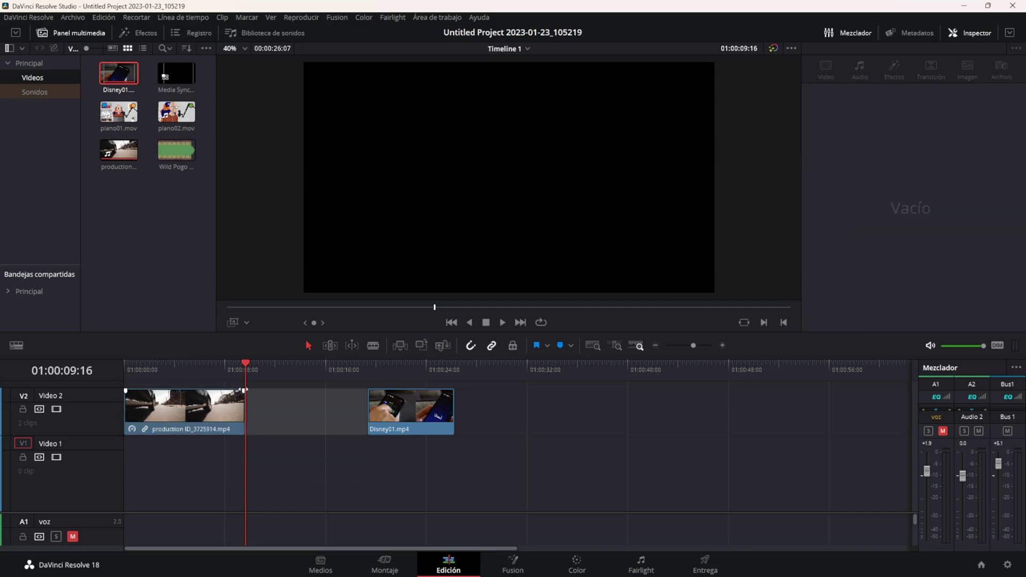
left_click(409, 407)
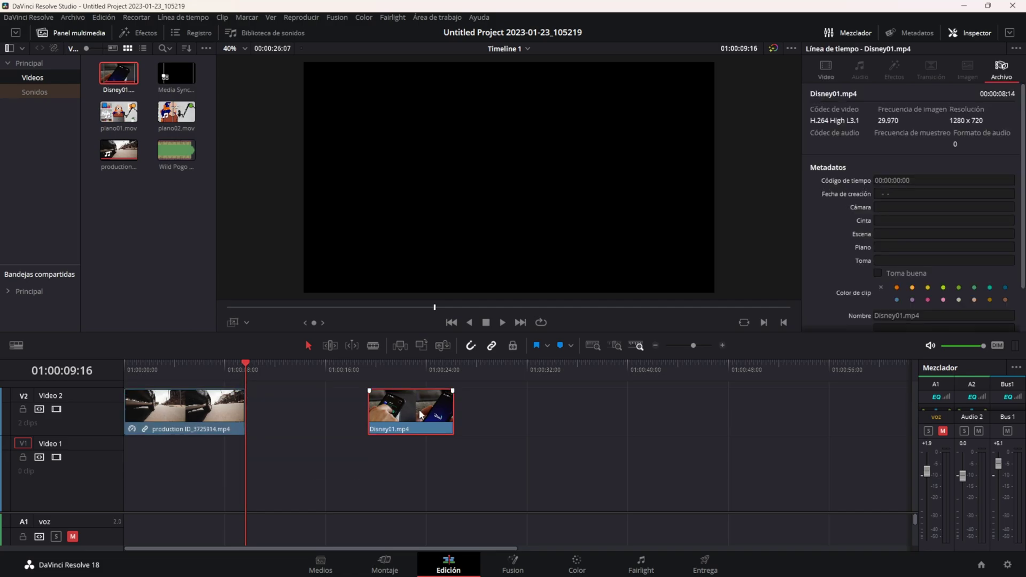
left_click_drag(417, 413, 303, 417)
key("ctrl+z")
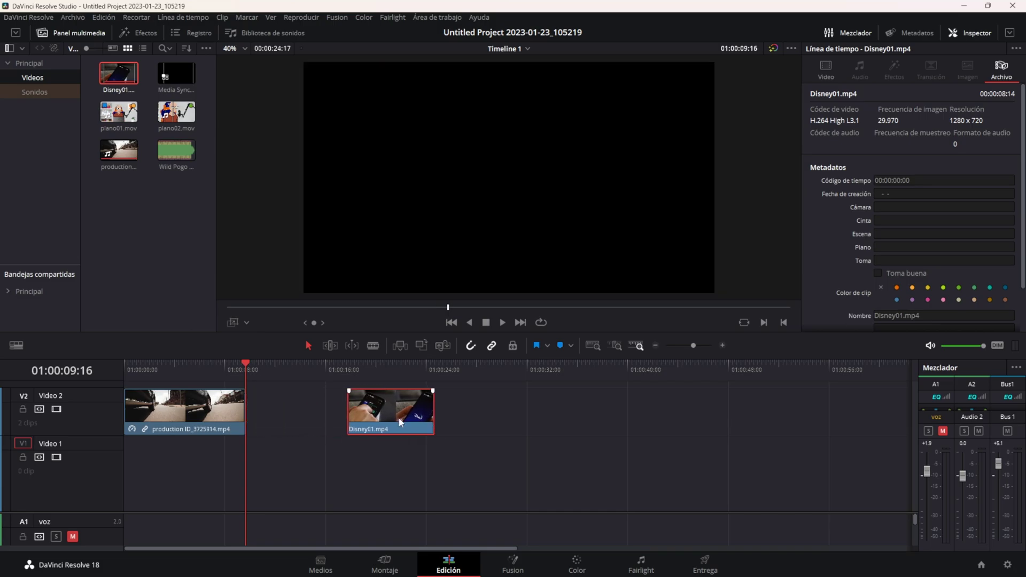
key("ctrl+z")
Apply a speed change with Propagar línea de tiempo ticked, undo it, and reopen the speed settings.
key("r")
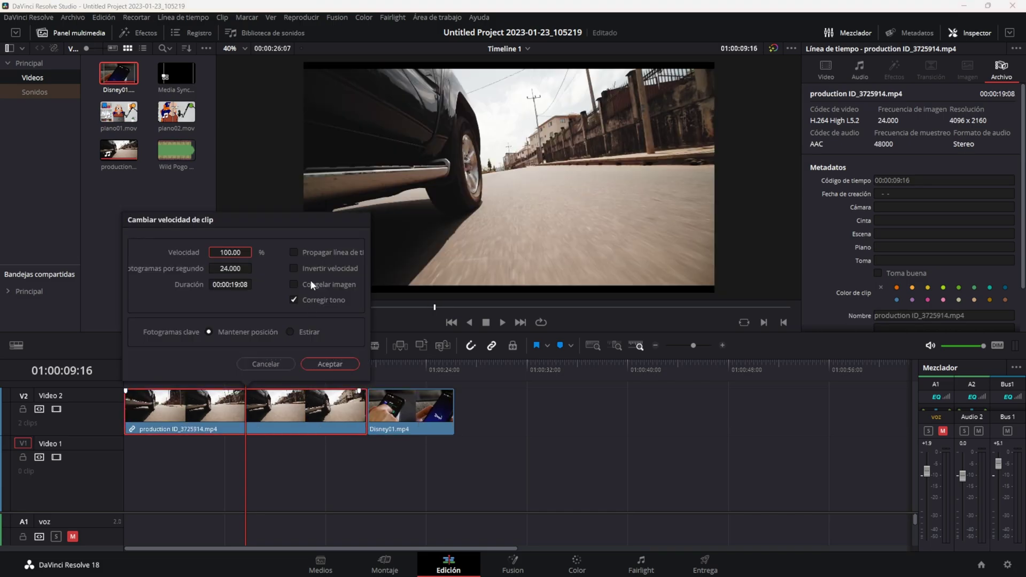
left_click(238, 254)
left_click(294, 253)
left_click(330, 364)
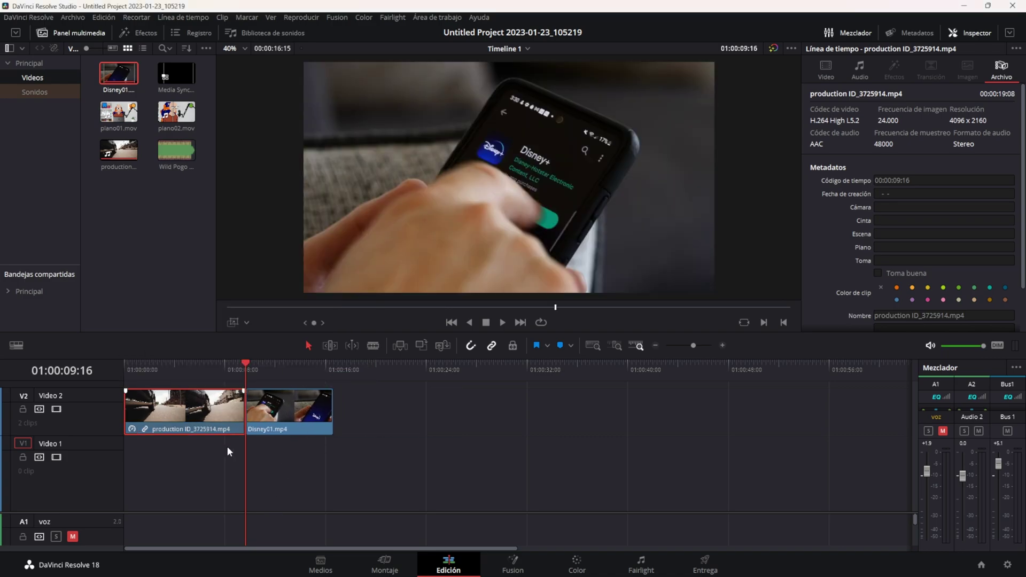
key("ctrl+z")
key("r")
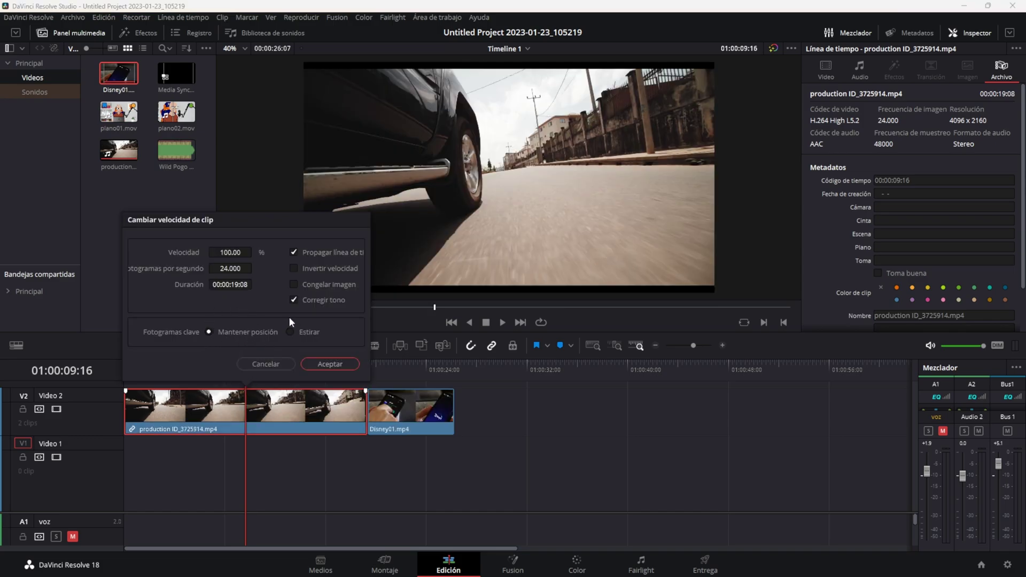
Cancel the dialog, then apply a Congelar imagen freeze frame from a mid-clip playhead position.
left_click(262, 365)
mouse_move(242, 364)
left_mouse_down()
mouse_move(194, 358)
mouse_move(318, 367)
left_mouse_up()
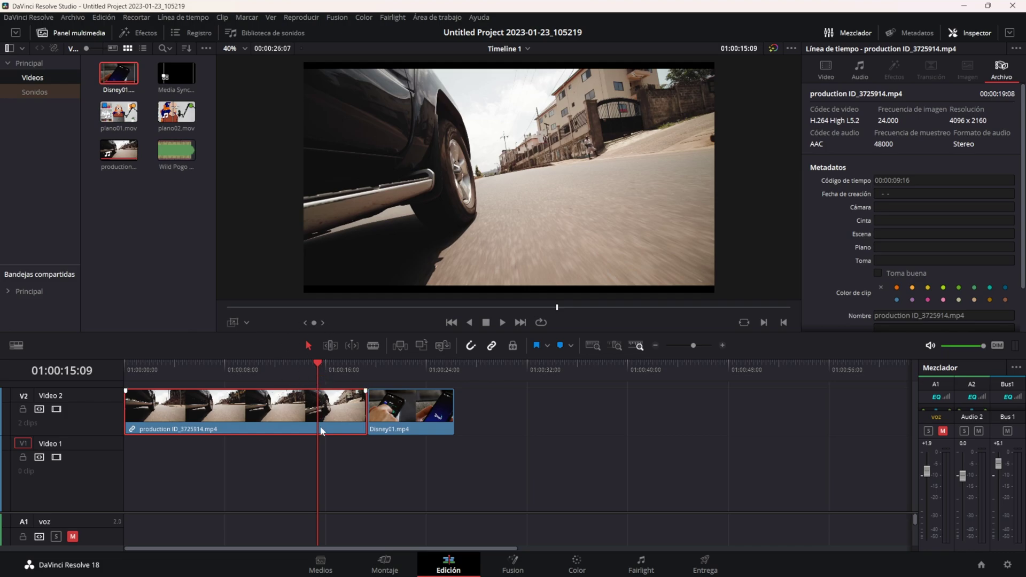
key("r")
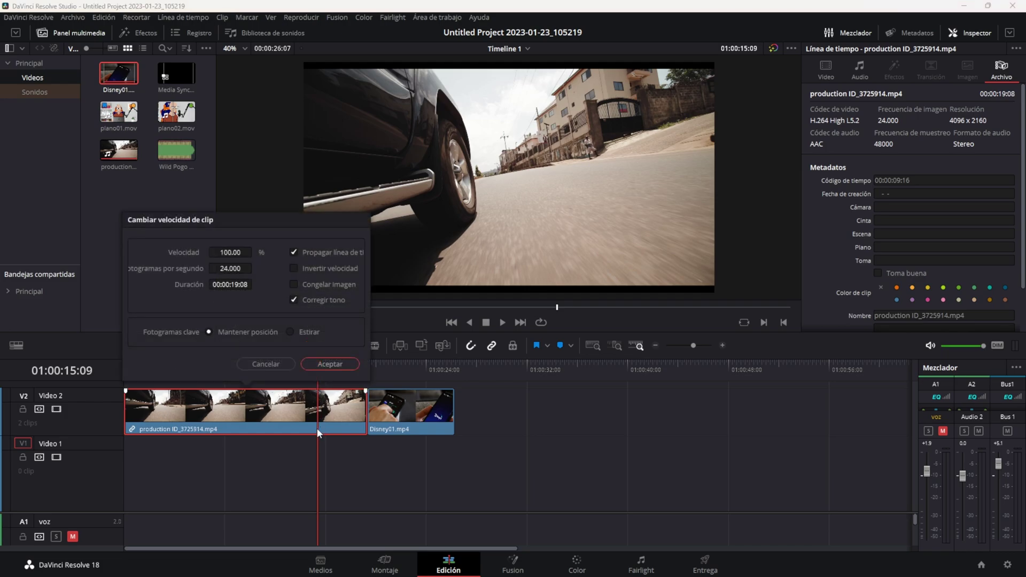
left_click(332, 365)
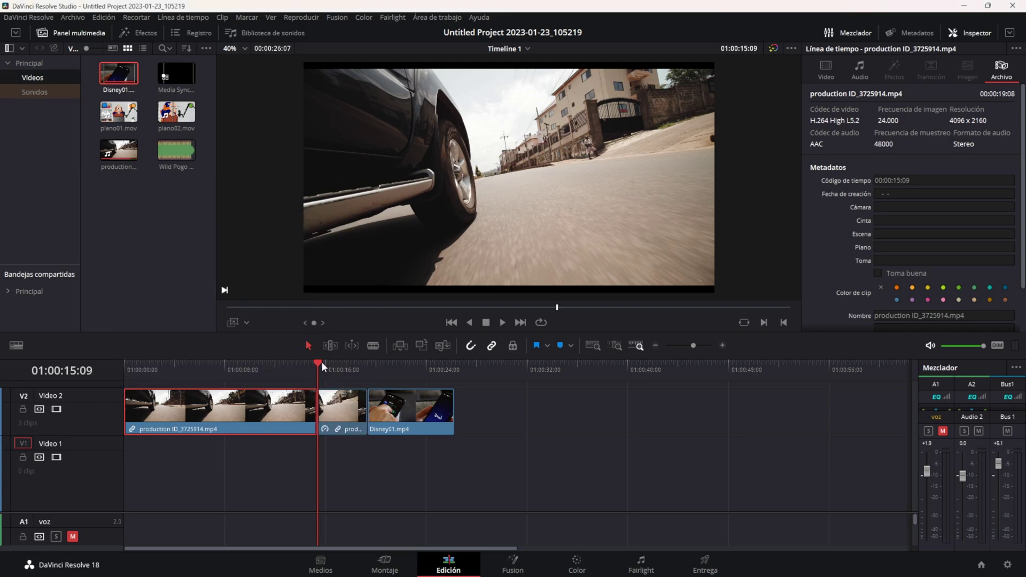
Play back from inside the frozen section to preview the freeze frame.
mouse_move(324, 364)
left_mouse_down()
mouse_move(340, 367)
mouse_move(260, 367)
left_mouse_up()
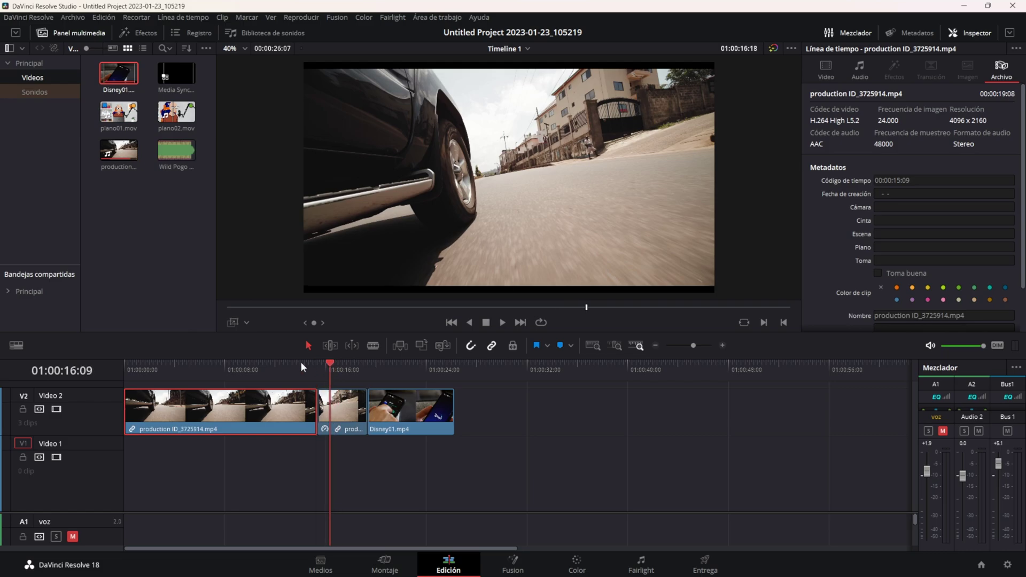
key("space")
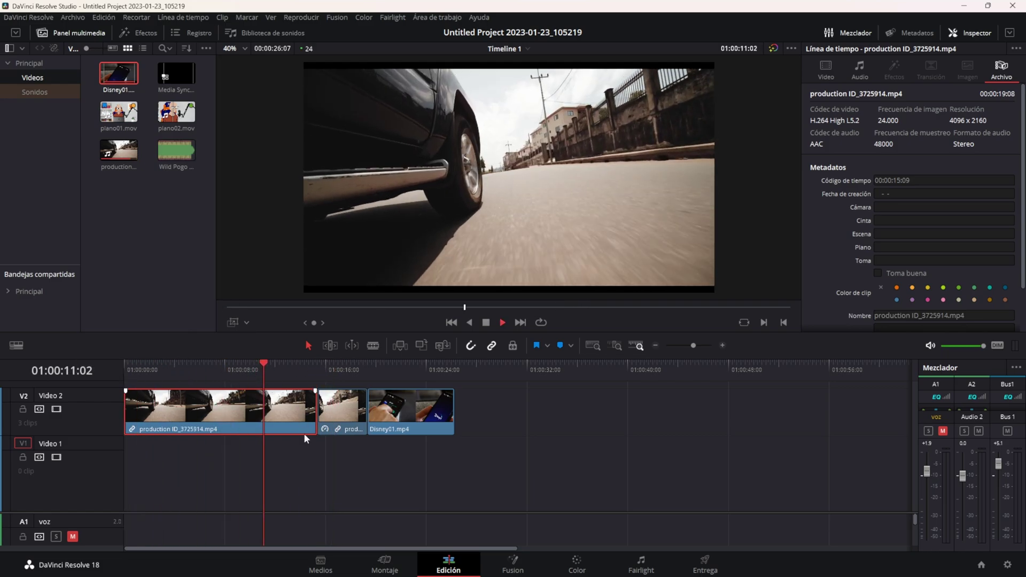
left_click(346, 468)
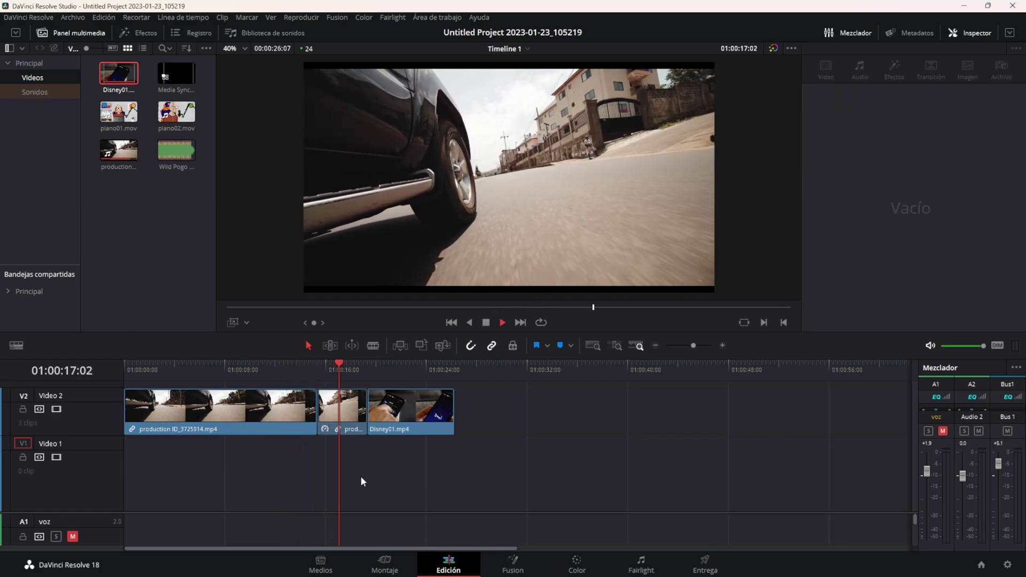
key("space")
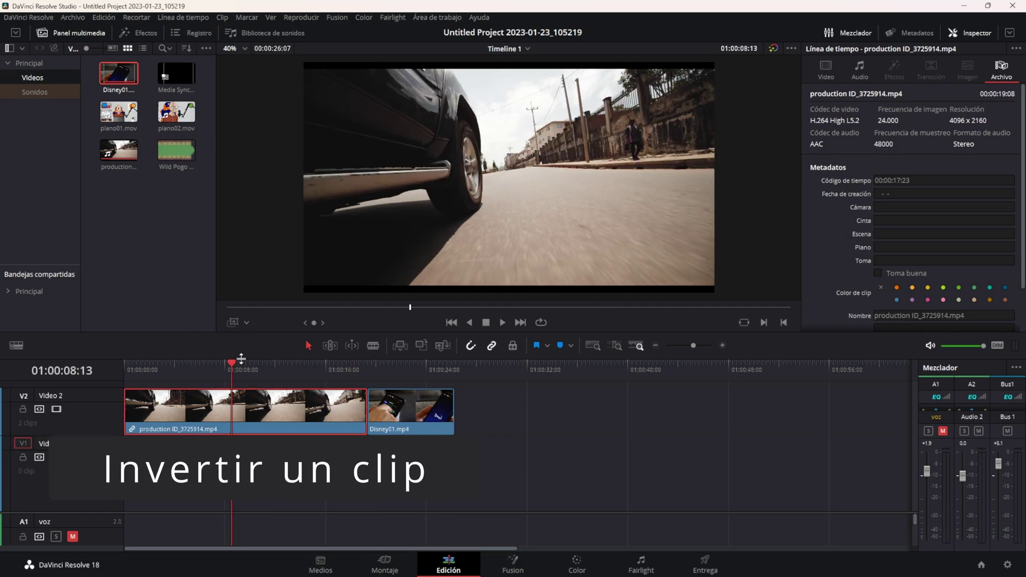
Reverse the production clip at 01:00:15:01 by ticking Invertir velocidad in its speed settings.
left_click_drag(241, 358, 313, 373)
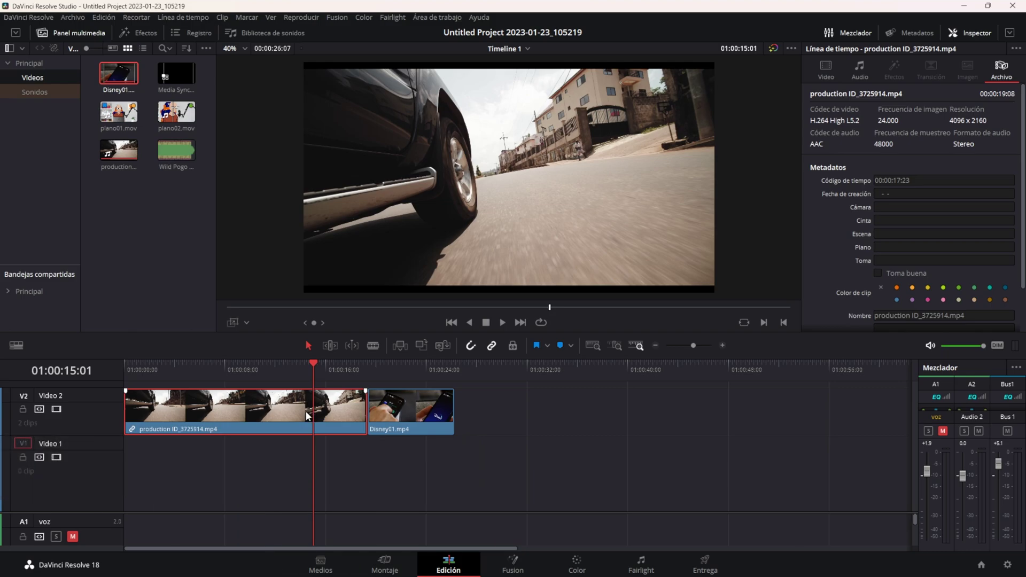
key("r")
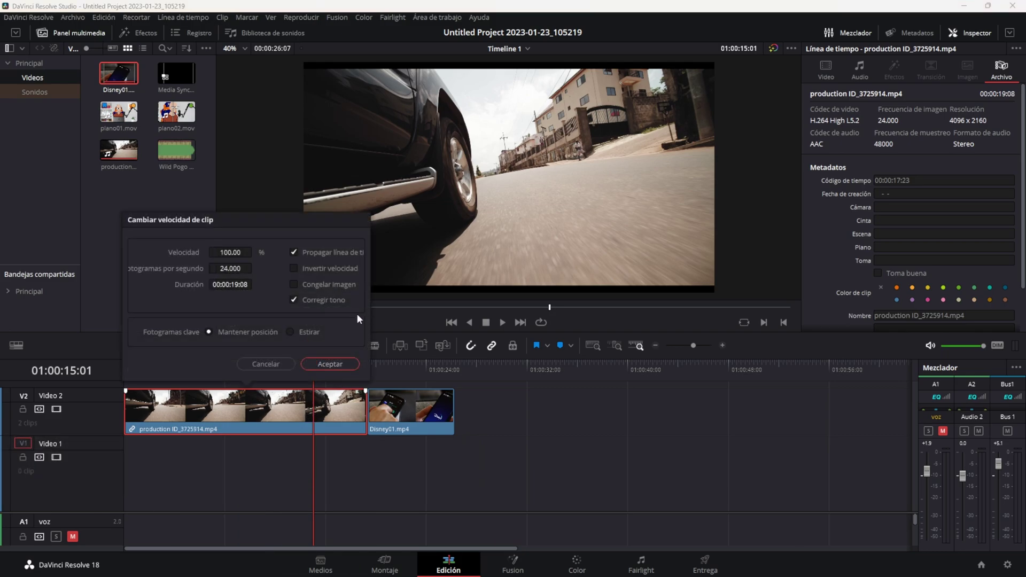
left_click(349, 268)
left_click(327, 364)
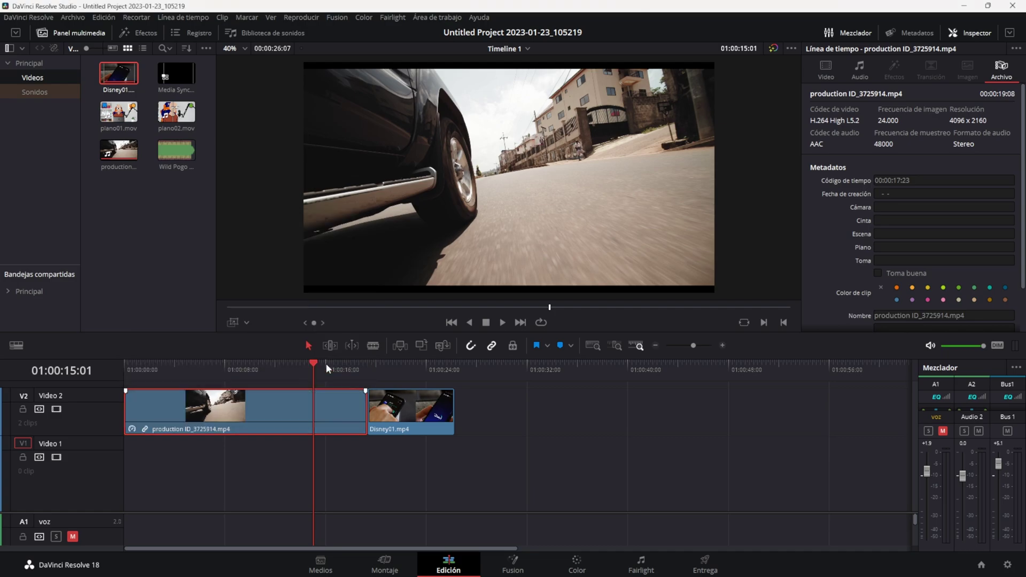
Play the reversed clip from the timeline start, then stop playback.
key("Home")
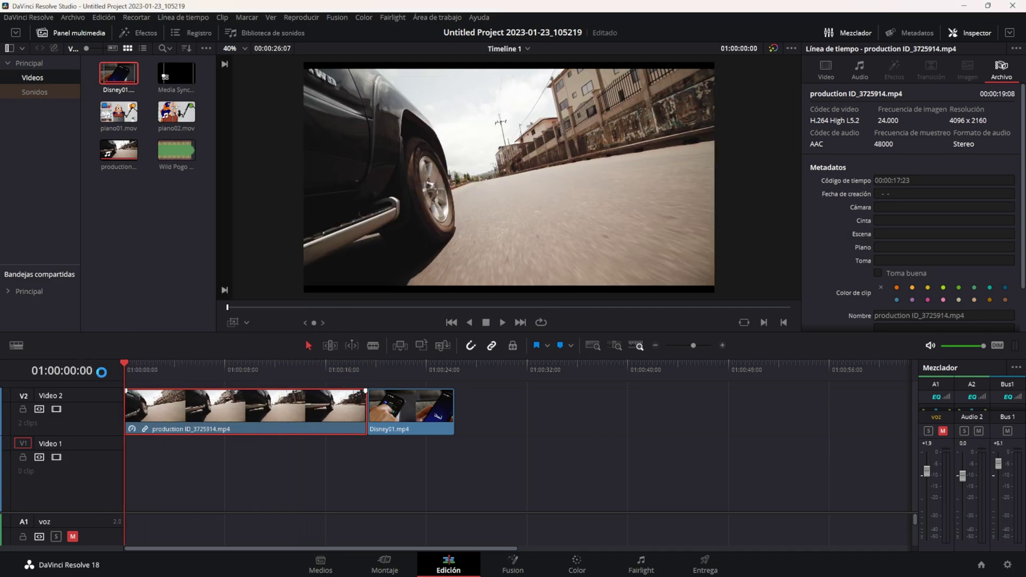
key("space")
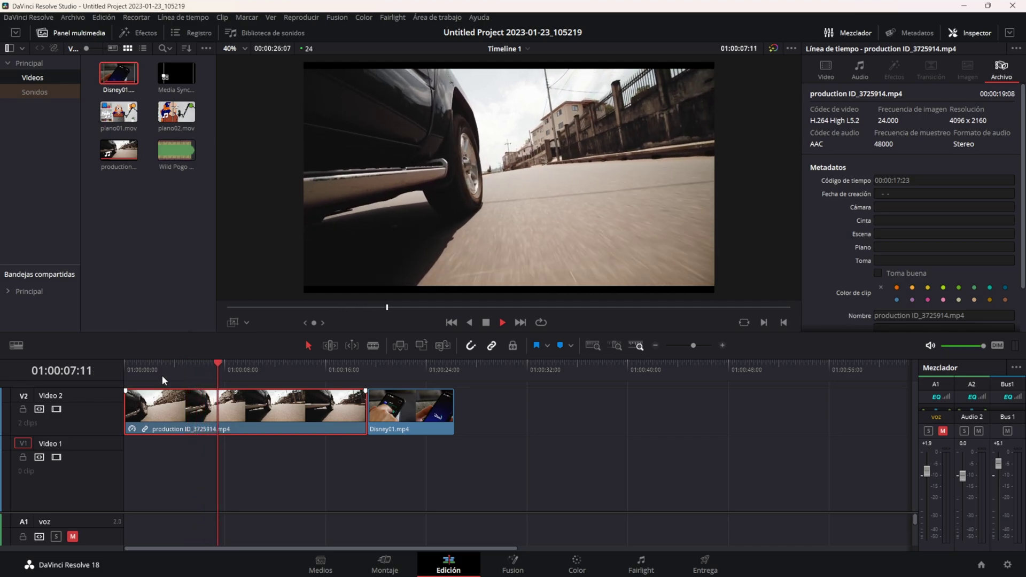
key("ctrl+z")
Zoom in, stop playback at 01:00:01:22 and select the production clip.
key("ctrl+equal")
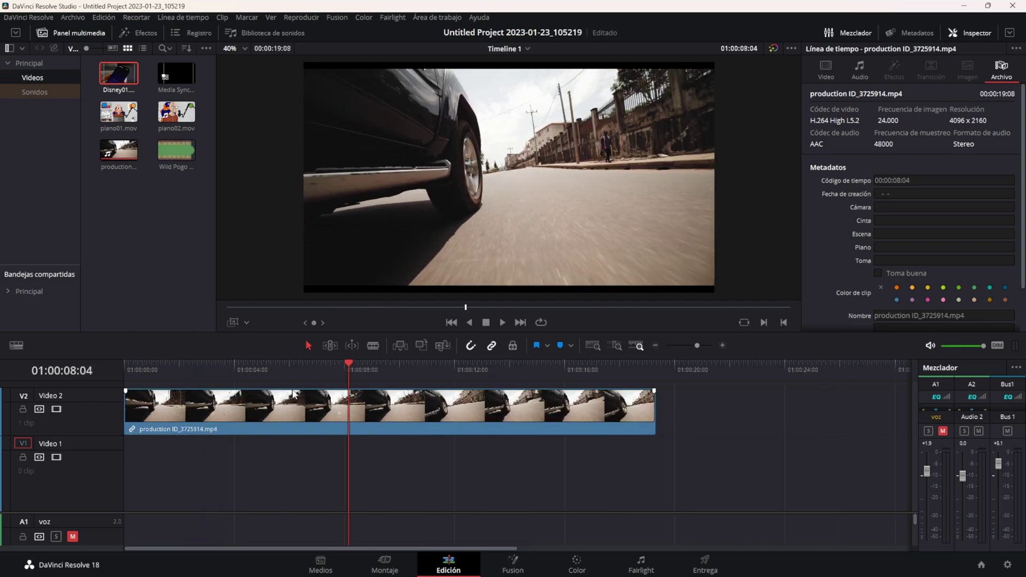
left_click_drag(332, 366, 130, 368)
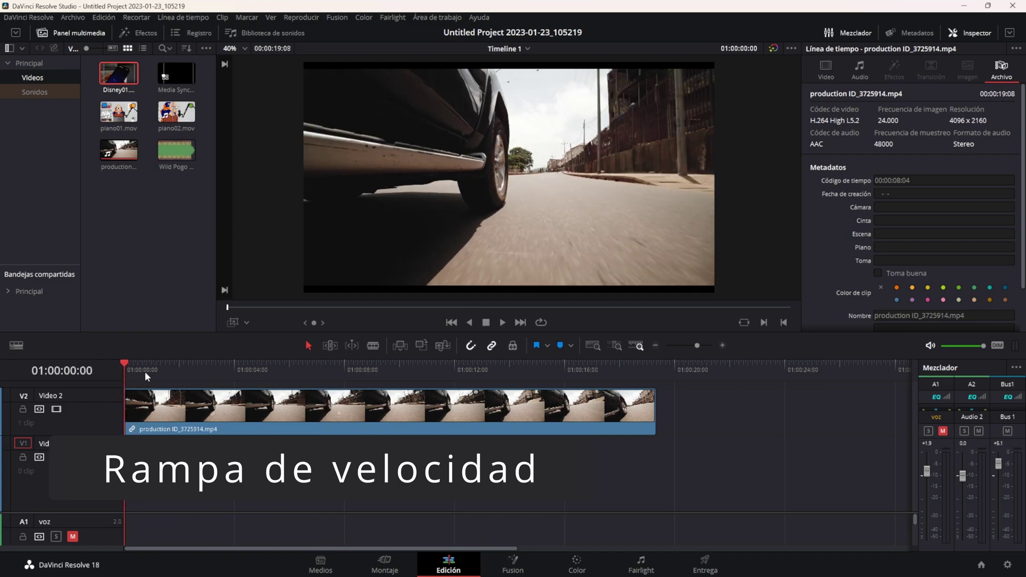
key("space")
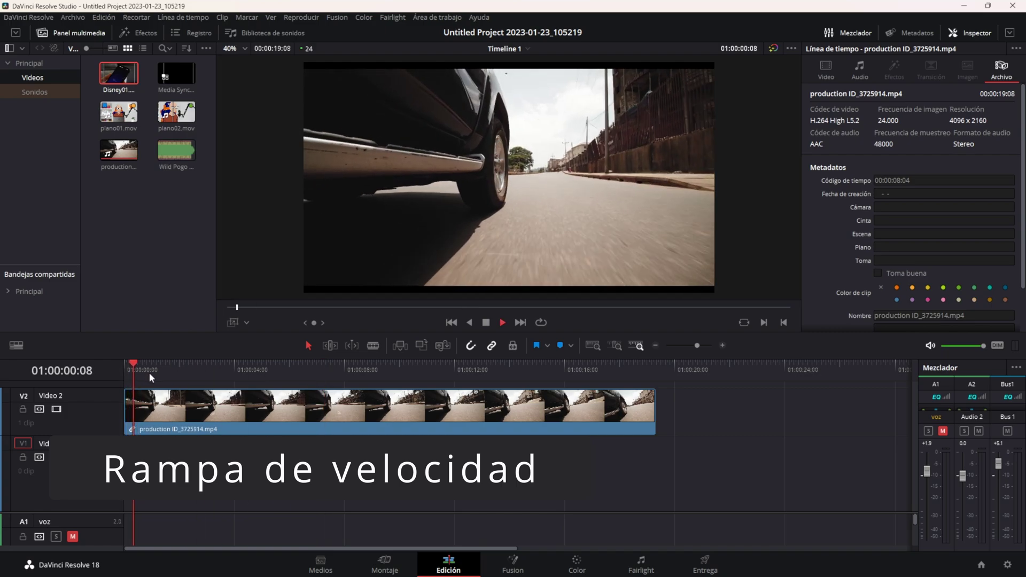
key("space")
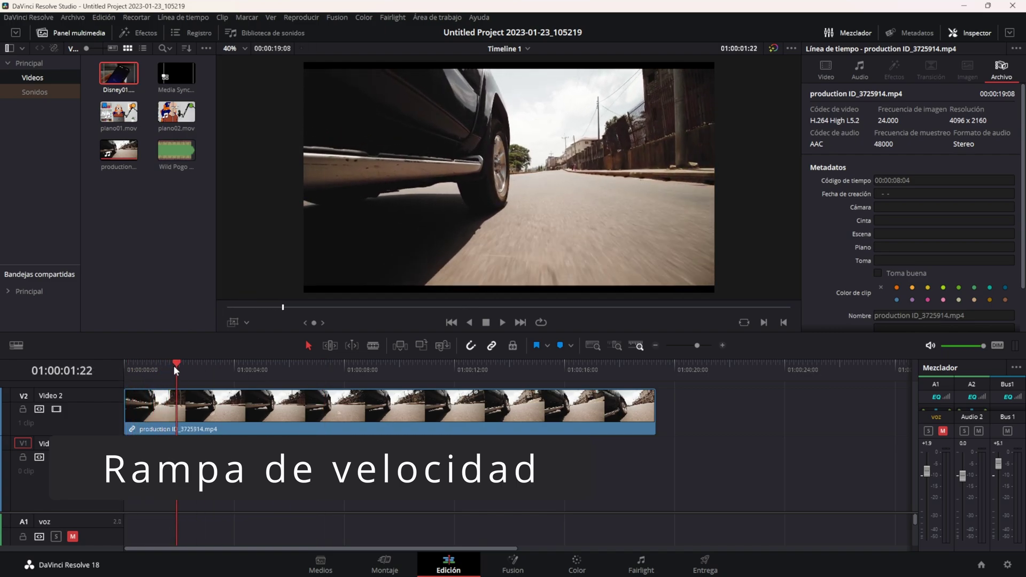
left_click(190, 418)
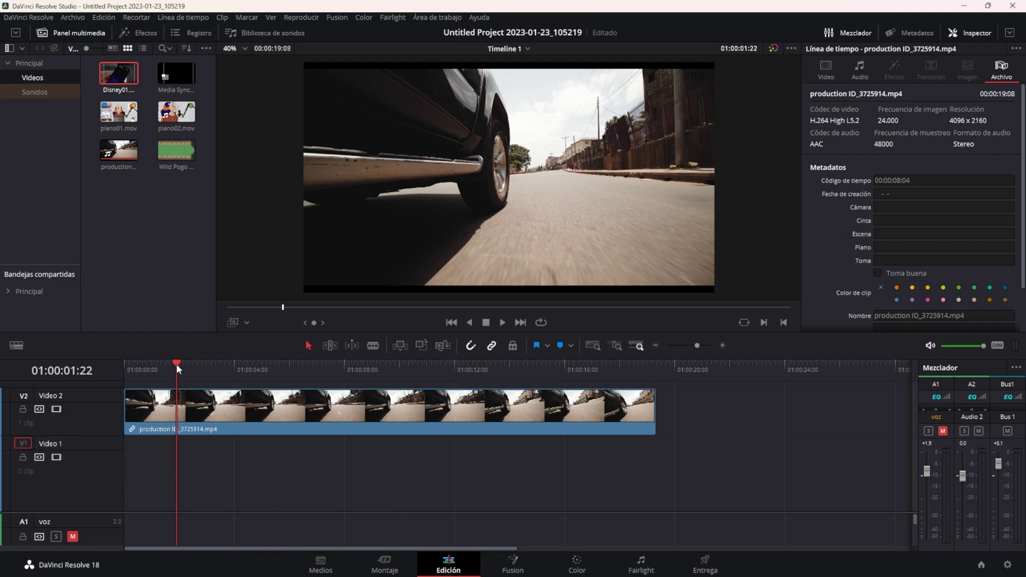
left_click(175, 411)
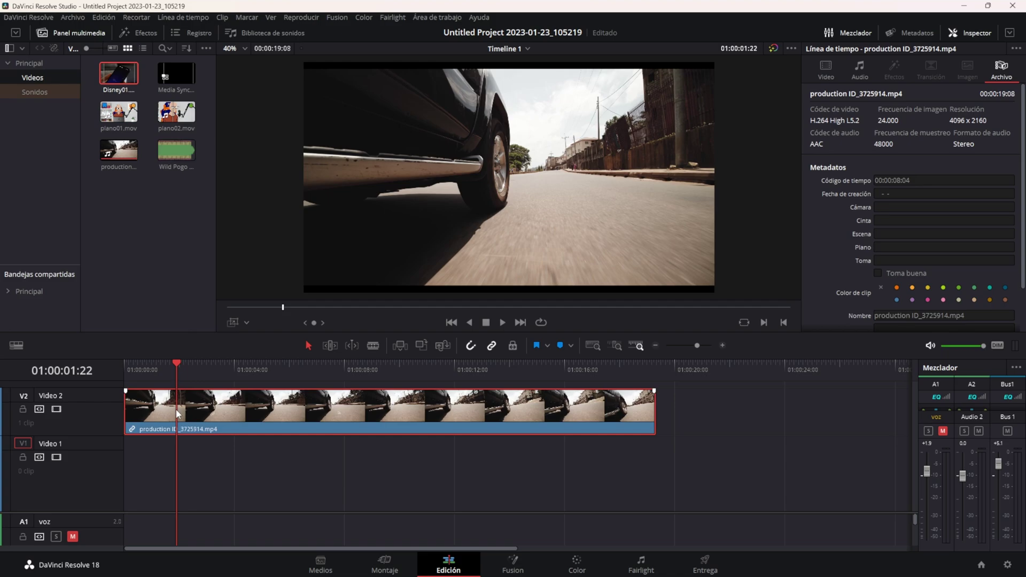
Blade the clip at 01:00:01:22 and 01:00:14:05, then select the middle section.
key("b")
left_click(176, 409)
left_click_drag(180, 366, 515, 374)
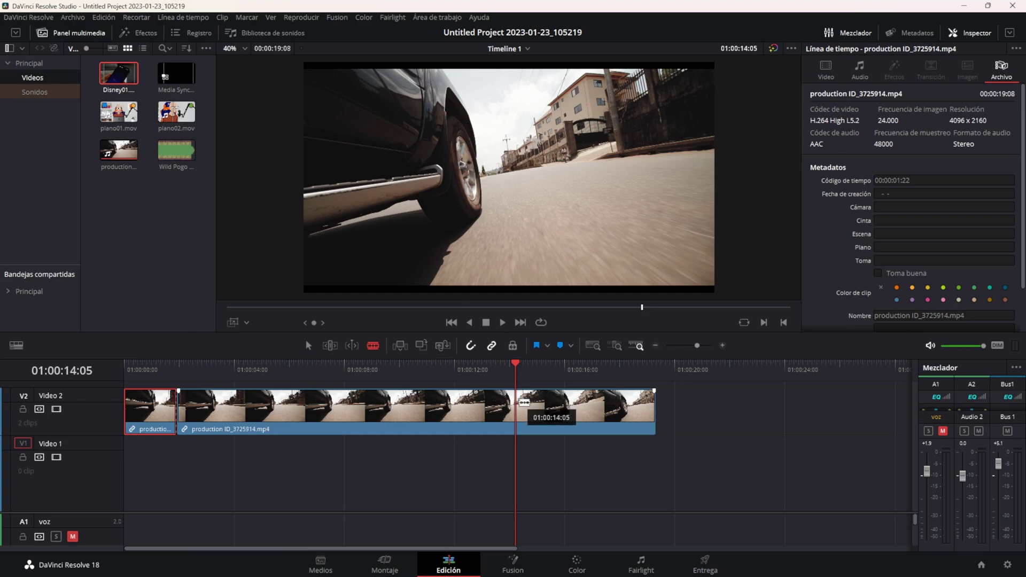
left_click(514, 409)
key("a")
left_click(388, 416)
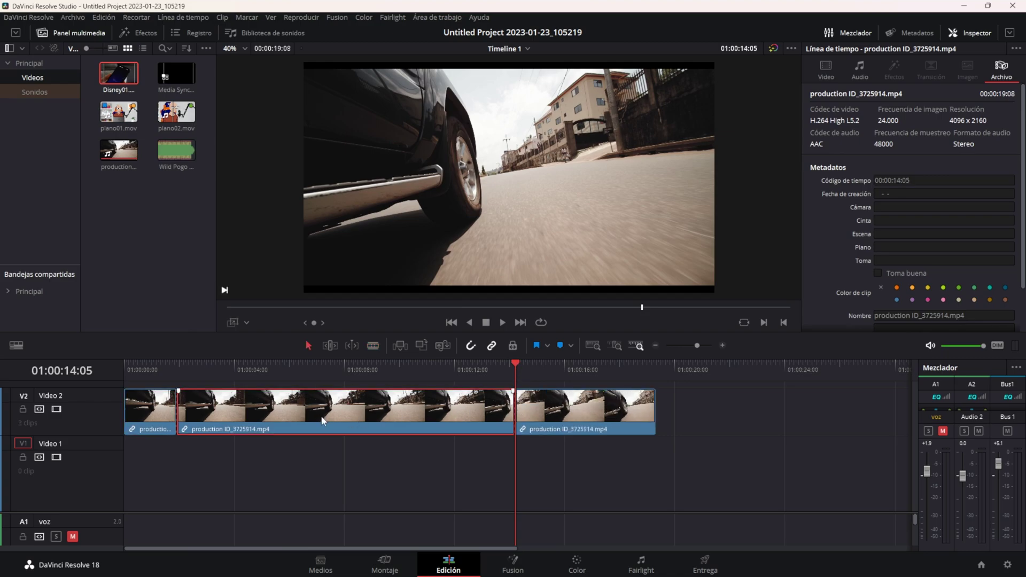
Set the middle section's speed to 1000% and play back the result.
key("r")
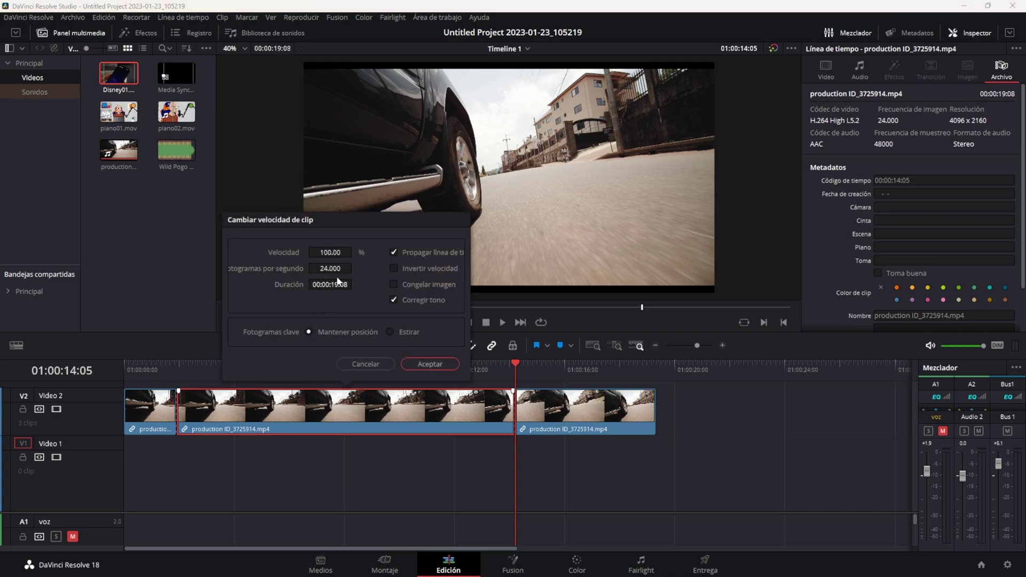
left_click(331, 249)
type("1000")
left_click(439, 366)
left_click(126, 358)
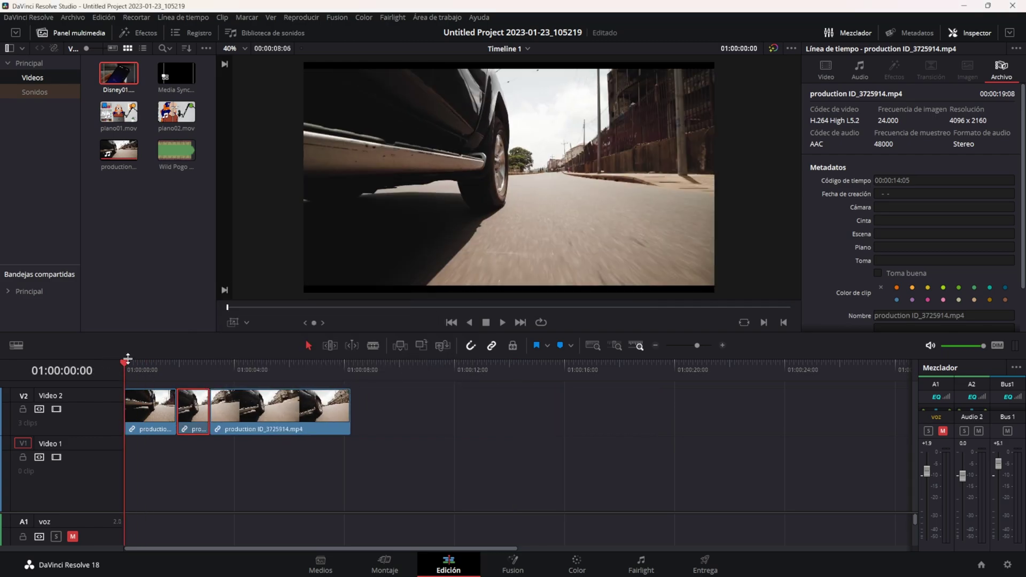
key("space")
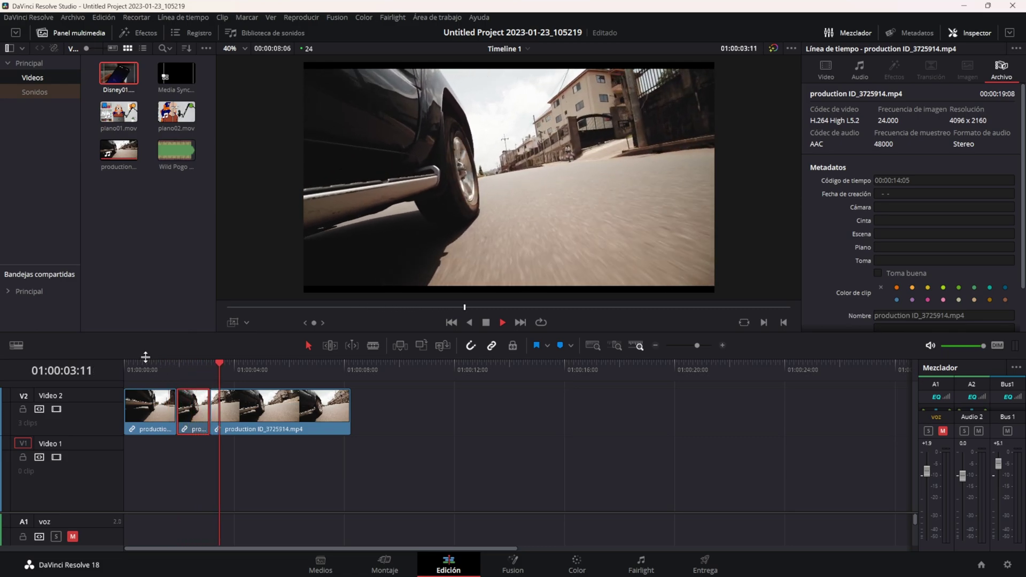
Review playback, then undo both cuts and select the rejoined car clip.
left_click_drag(156, 363, 150, 365)
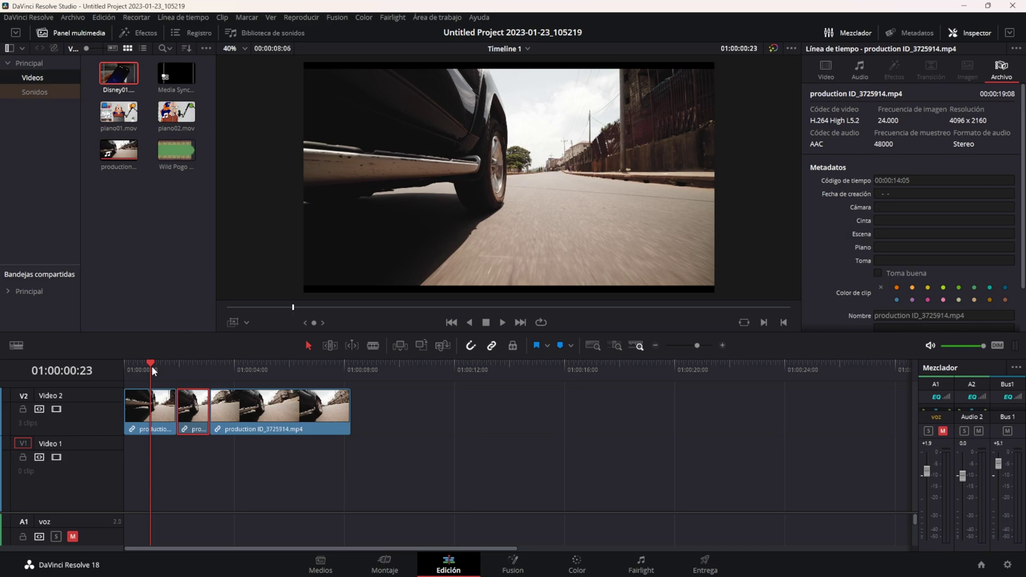
key("space")
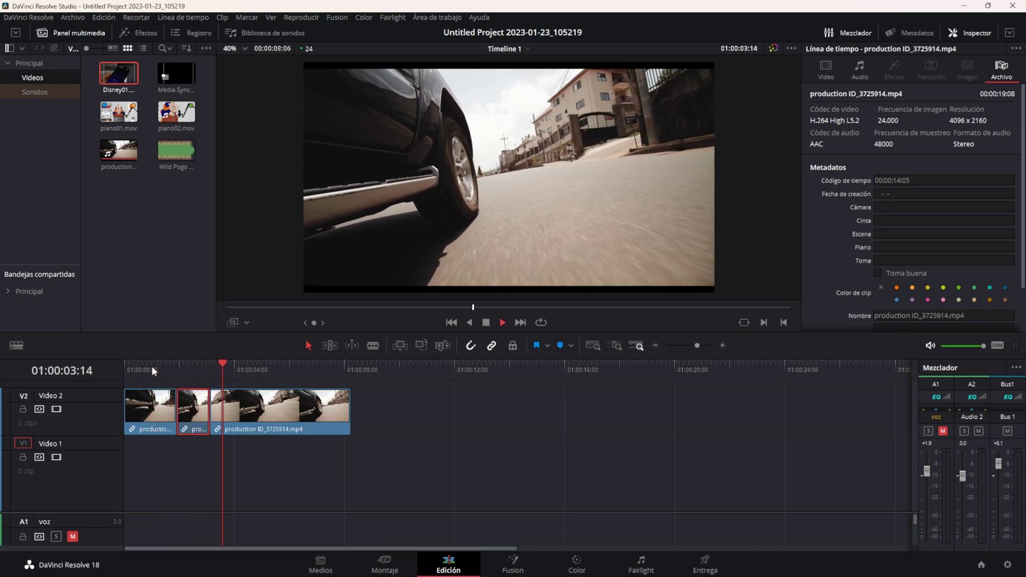
key("space")
key("ctrl+z")
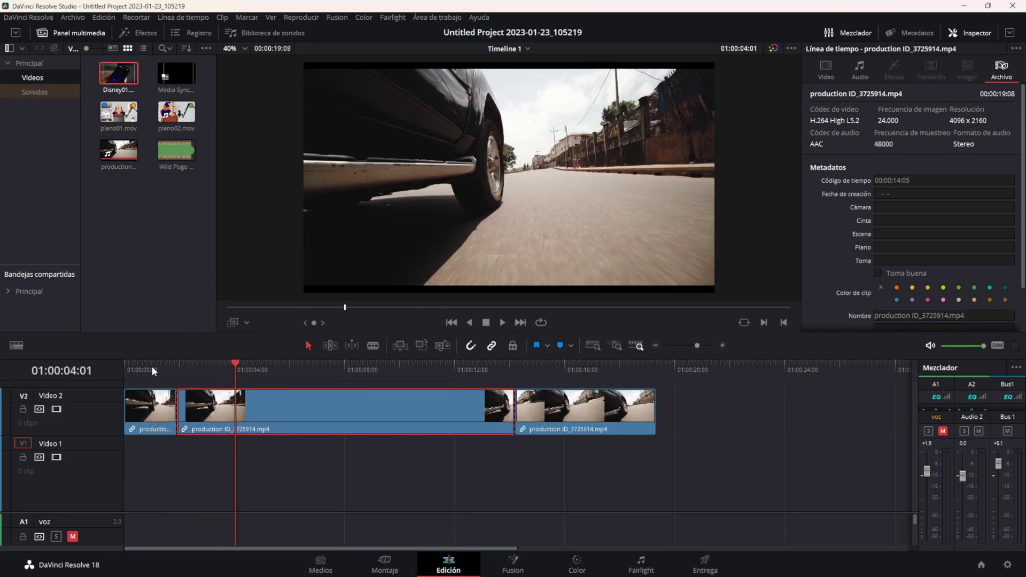
key("ctrl+z")
key("ctrl+z")
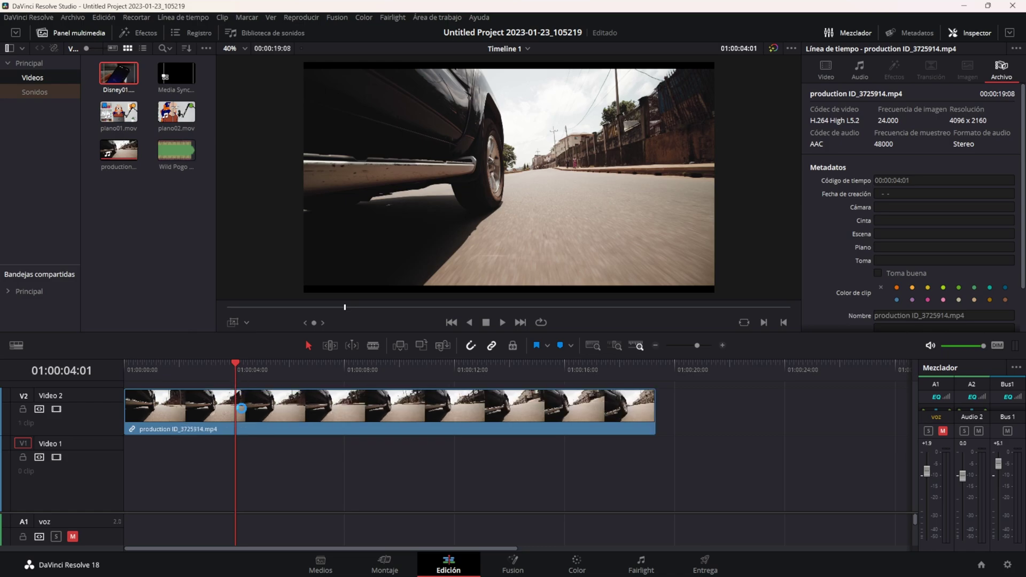
left_click(242, 412)
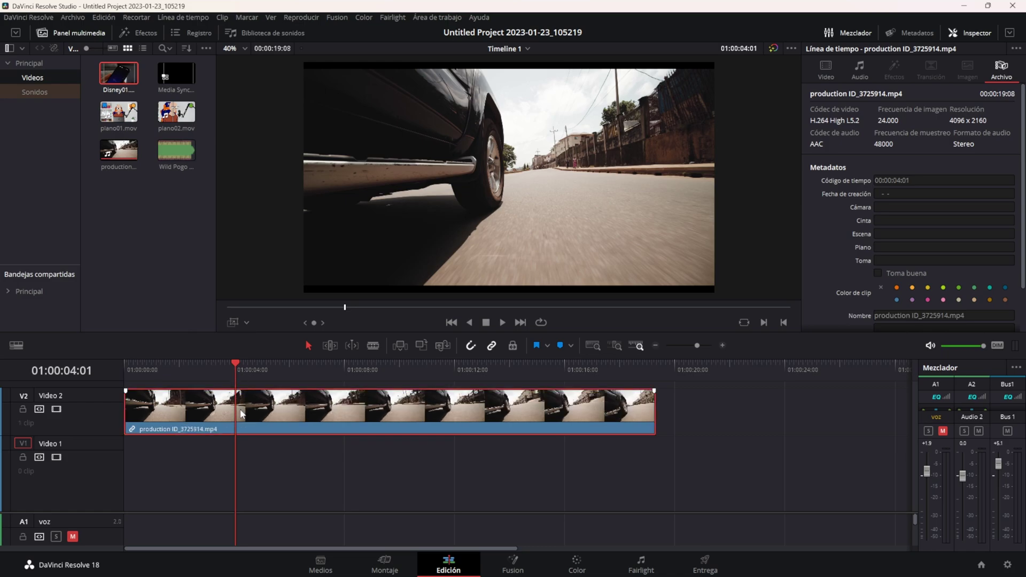
Show the clip's speed controls, try 25% speed with playback, then undo it.
key("ctrl+r")
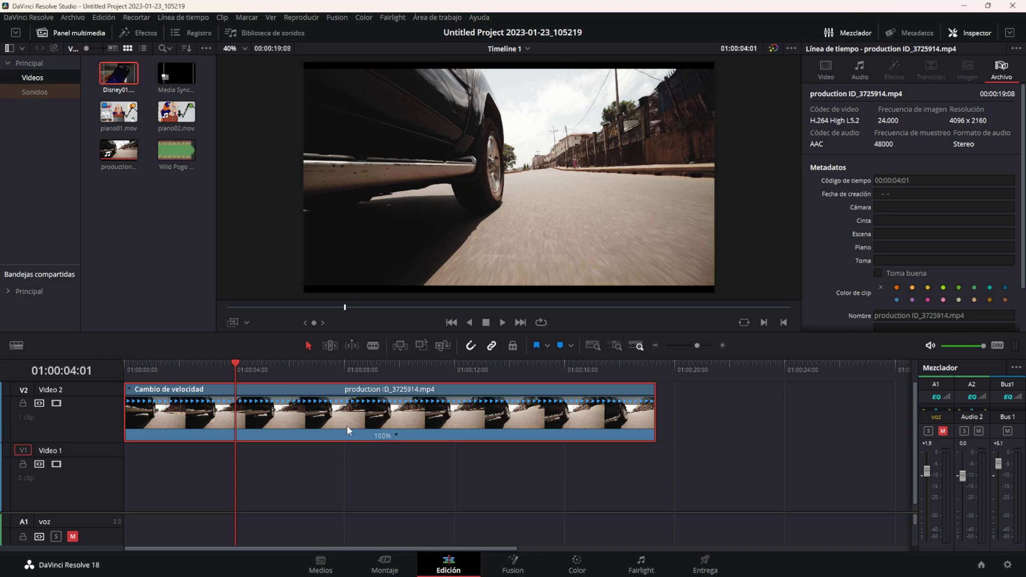
left_click(396, 435)
mouse_move(488, 476)
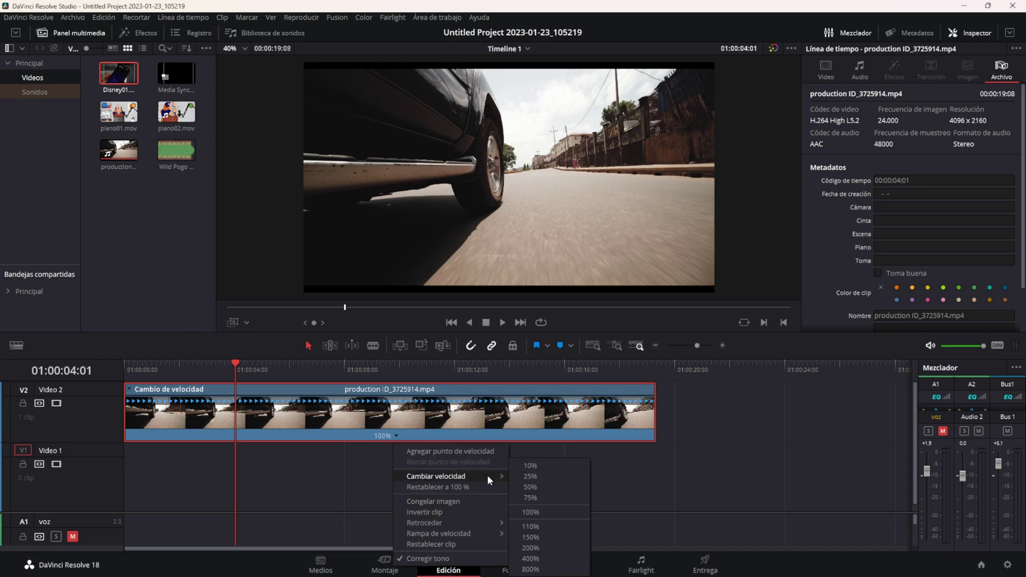
left_click(545, 476)
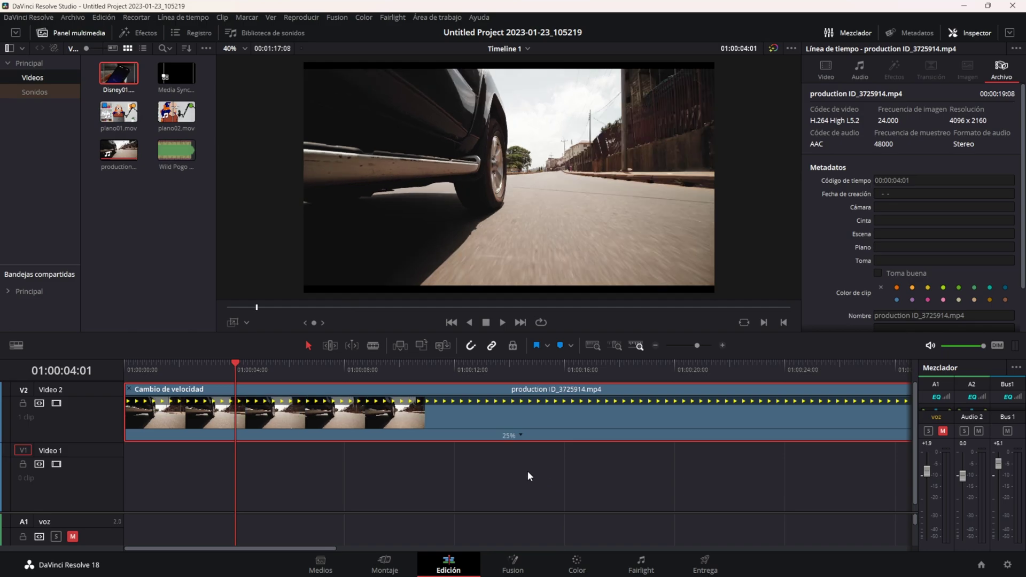
key("ctrl+minus")
left_click_drag(147, 363, 128, 362)
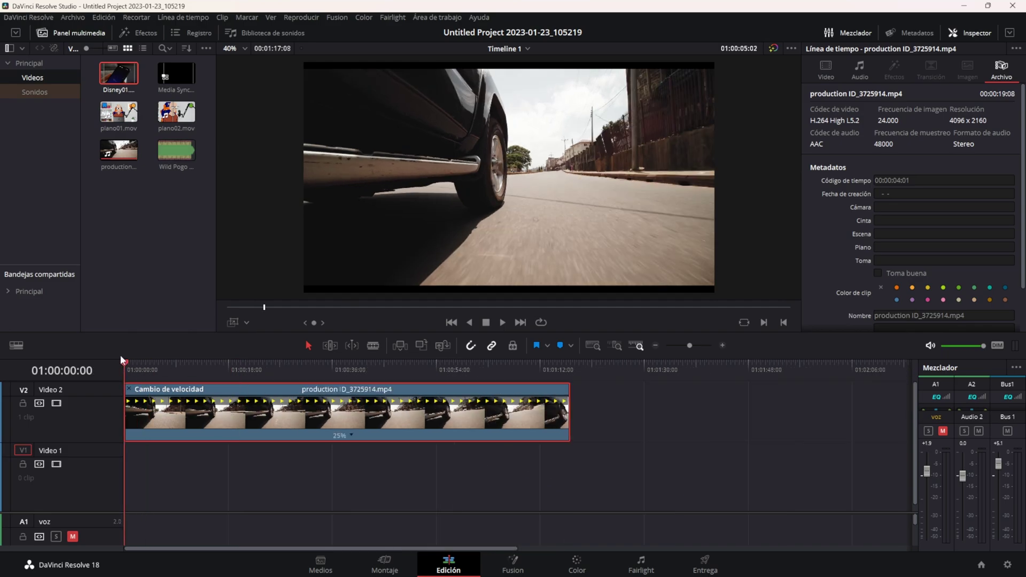
key("space")
key("space")
key("ctrl+z")
key("ctrl+equal")
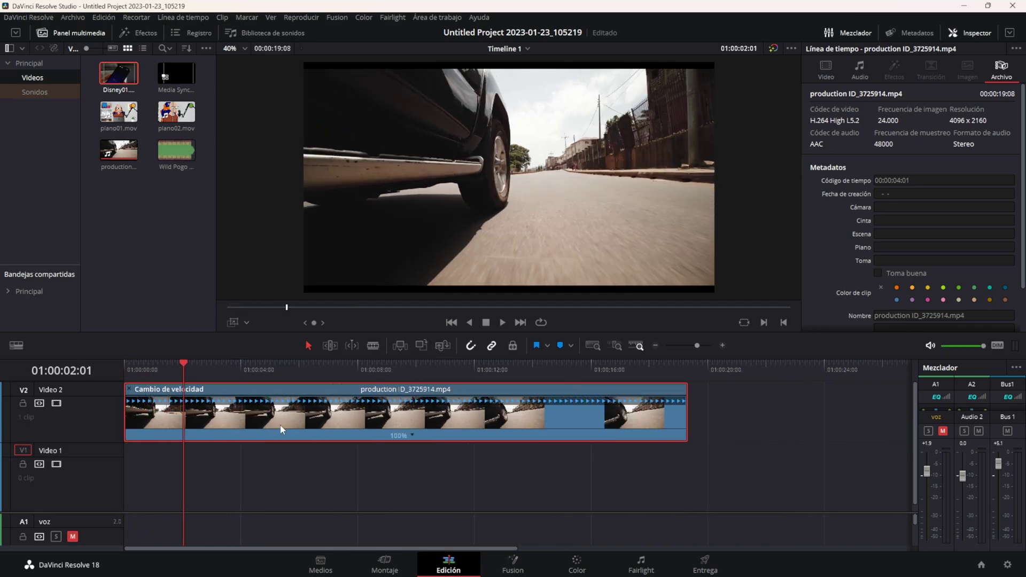
Try 800% speed on the whole clip, play it, undo, and scrub for the ramp start.
left_click(413, 436)
mouse_move(481, 476)
left_click(560, 569)
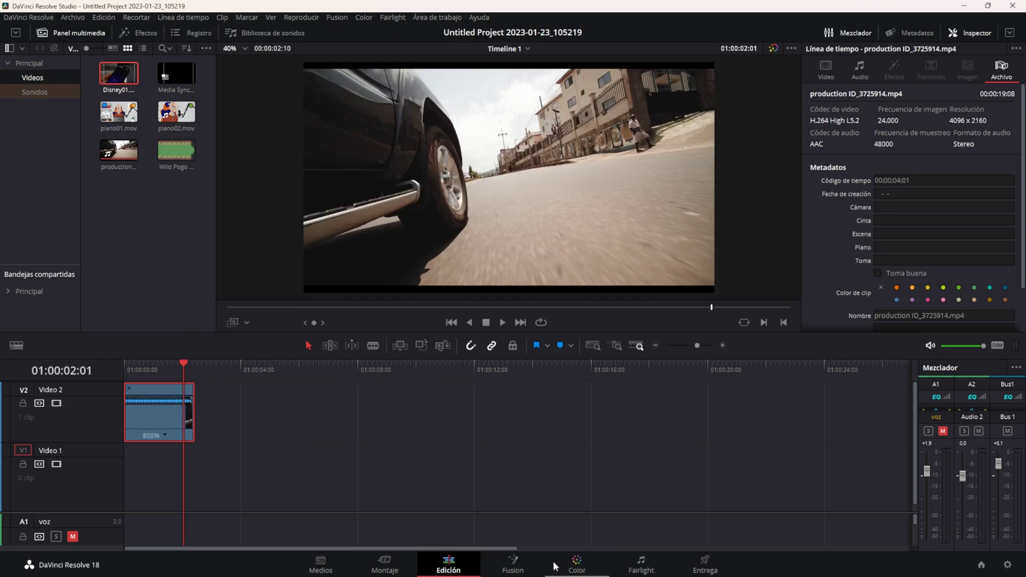
key("ctrl+equal")
key("ctrl+equal")
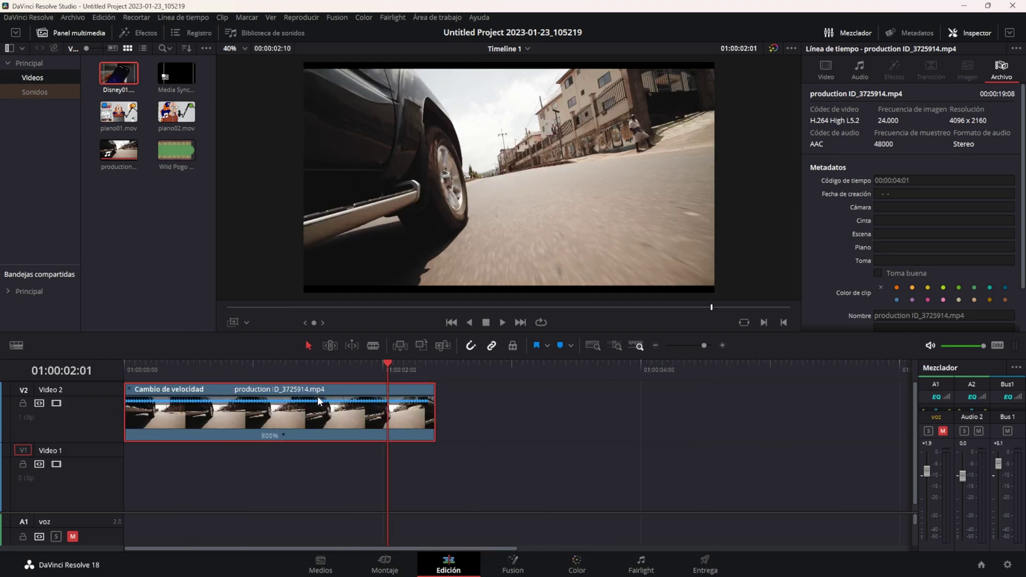
left_click(194, 360)
key("space")
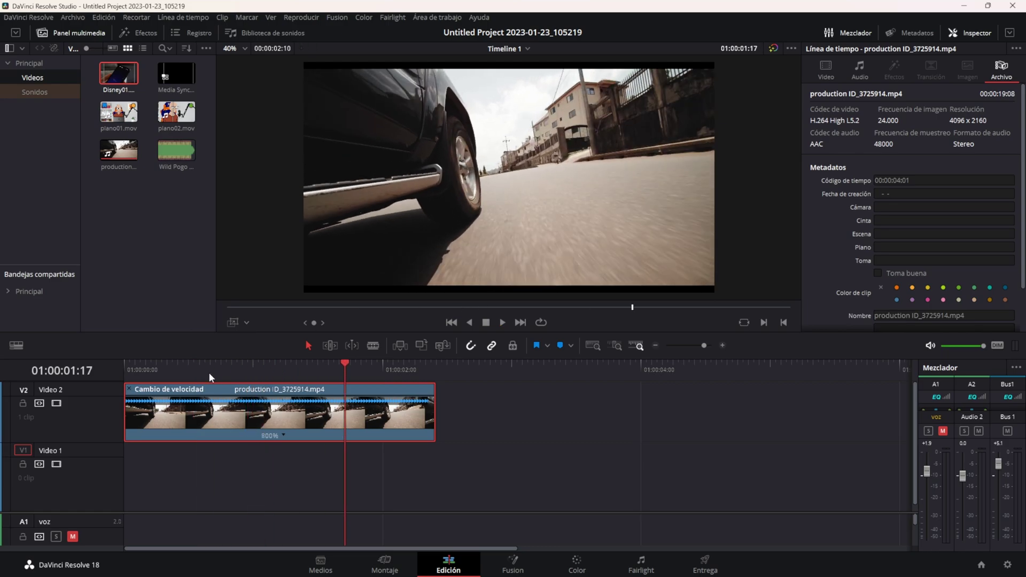
key("ctrl+z")
mouse_move(302, 361)
left_mouse_down()
mouse_move(274, 354)
mouse_move(288, 357)
left_mouse_up()
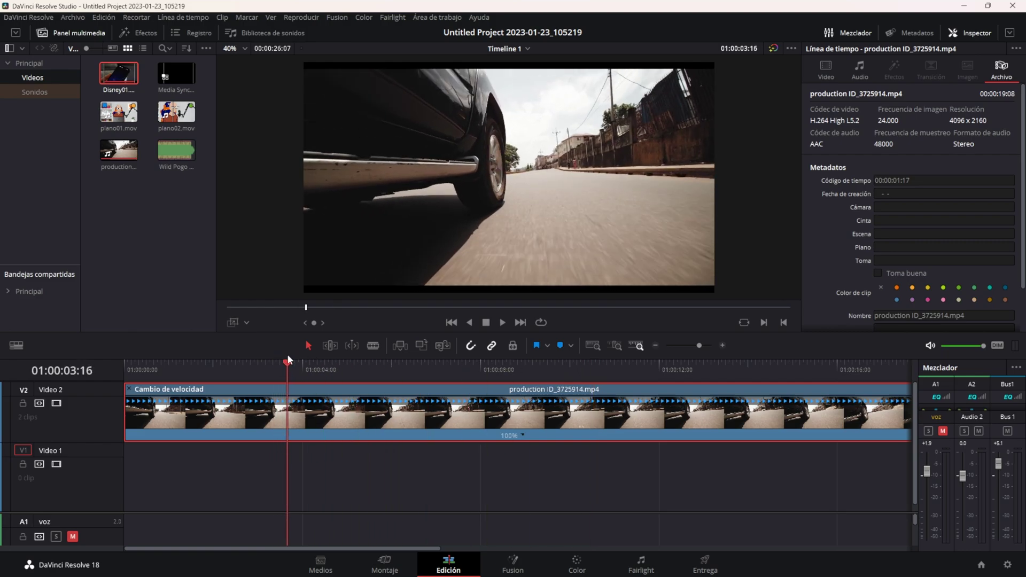
Add speed points at the ramp start and at 01:00:14:23 via Agregar punto de velocidad.
left_click(523, 436)
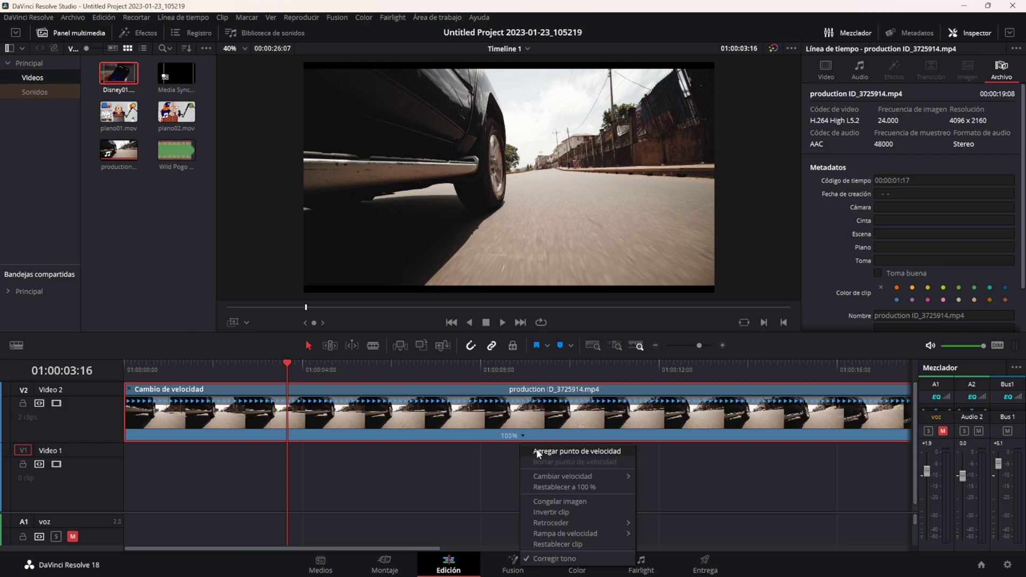
left_click(539, 453)
scroll(385, 444, "down", 3)
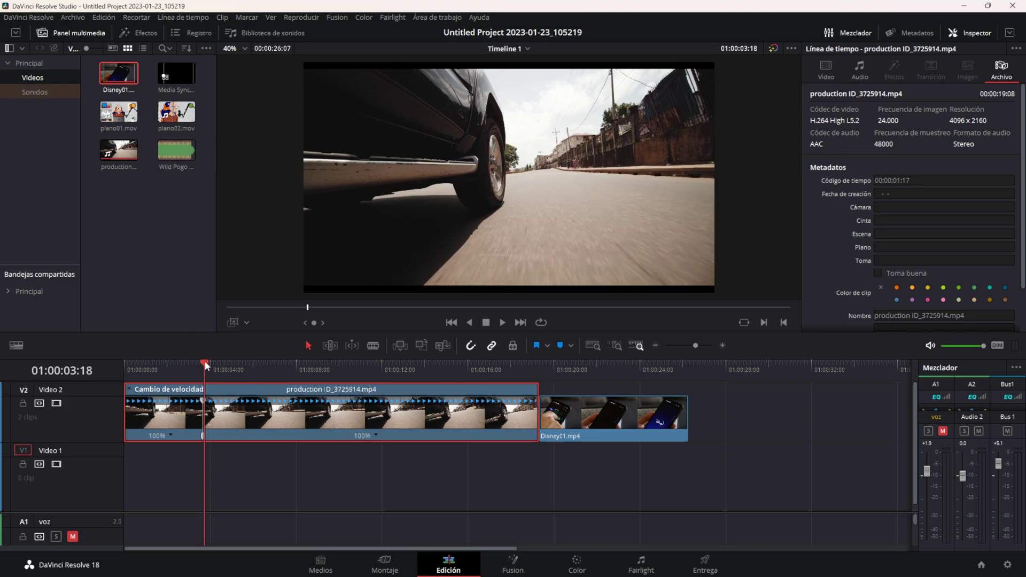
left_click_drag(204, 362, 445, 369)
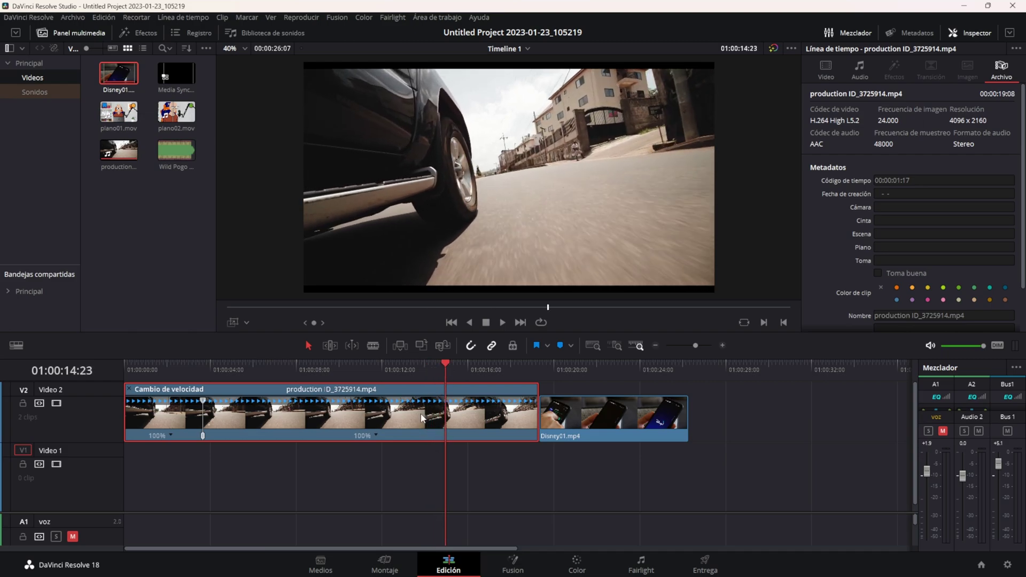
left_click(376, 434)
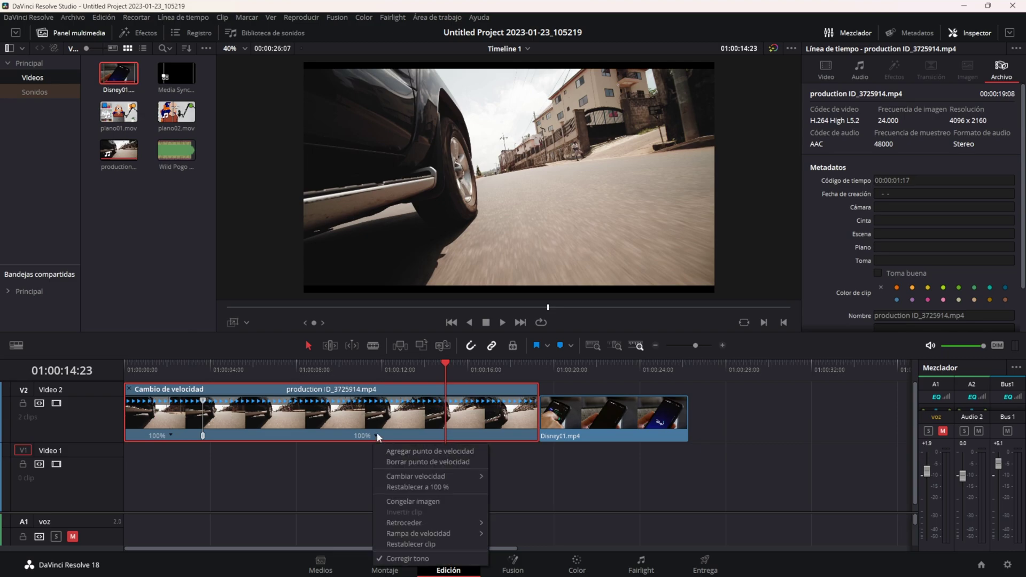
left_click(424, 451)
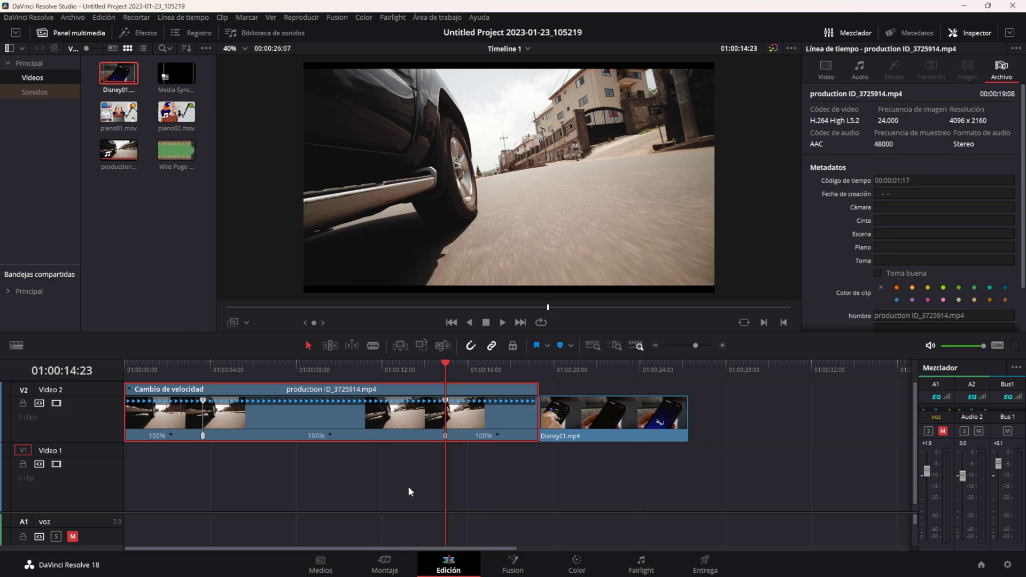
Set the middle section between the speed points to 800% via Cambiar velocidad.
left_click(288, 366)
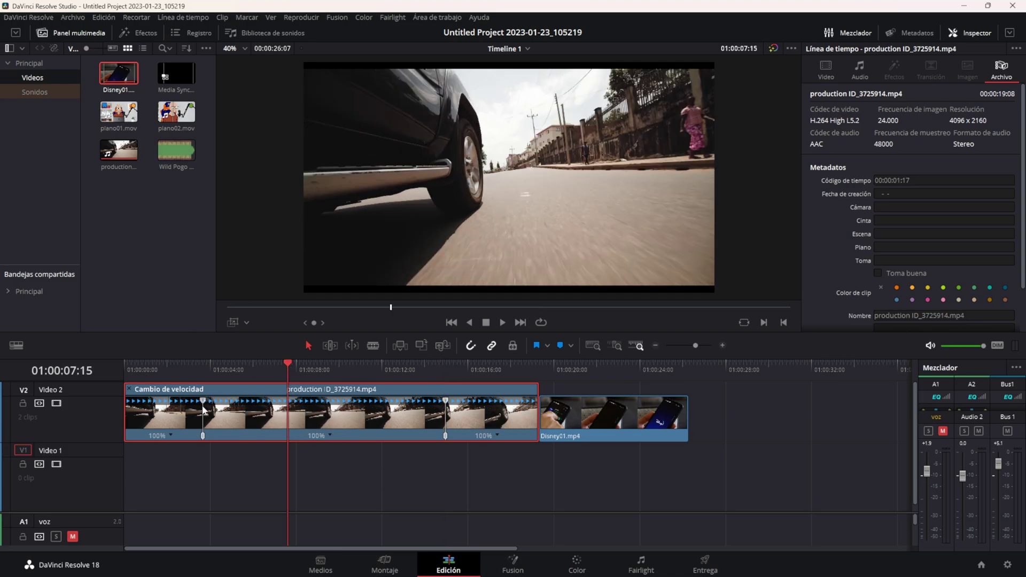
left_click(171, 435)
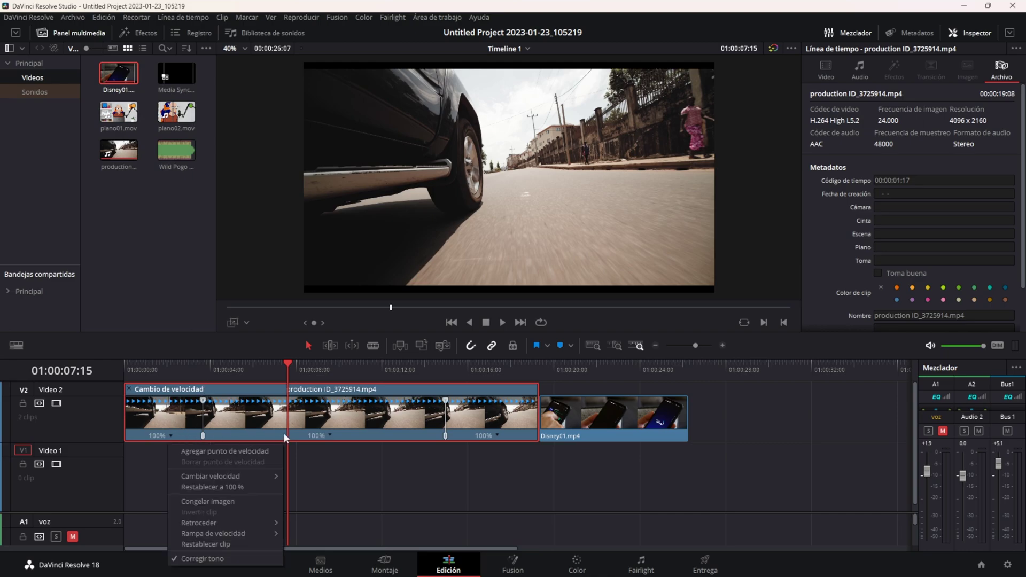
left_click(327, 435)
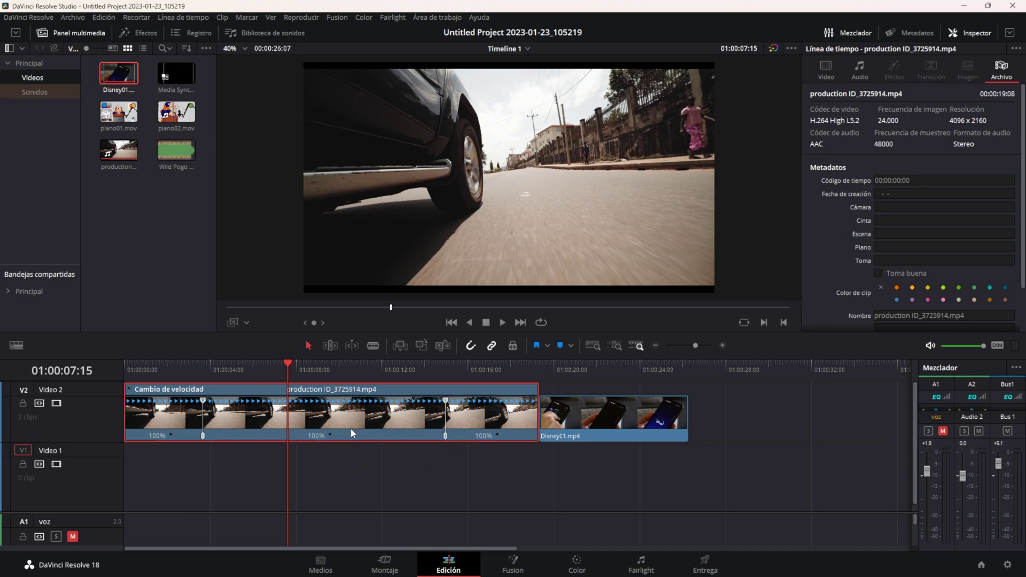
left_click(330, 436)
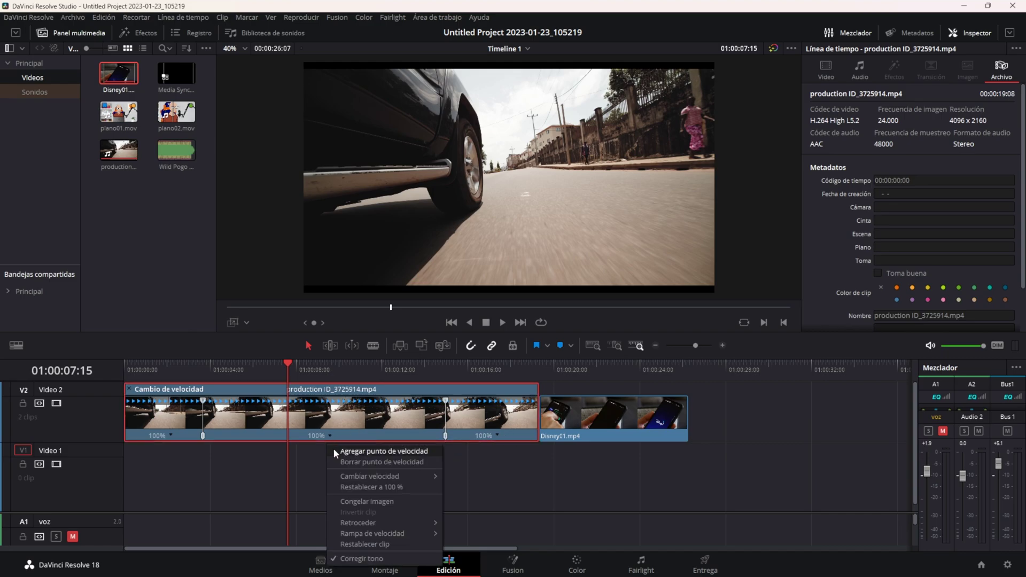
mouse_move(346, 480)
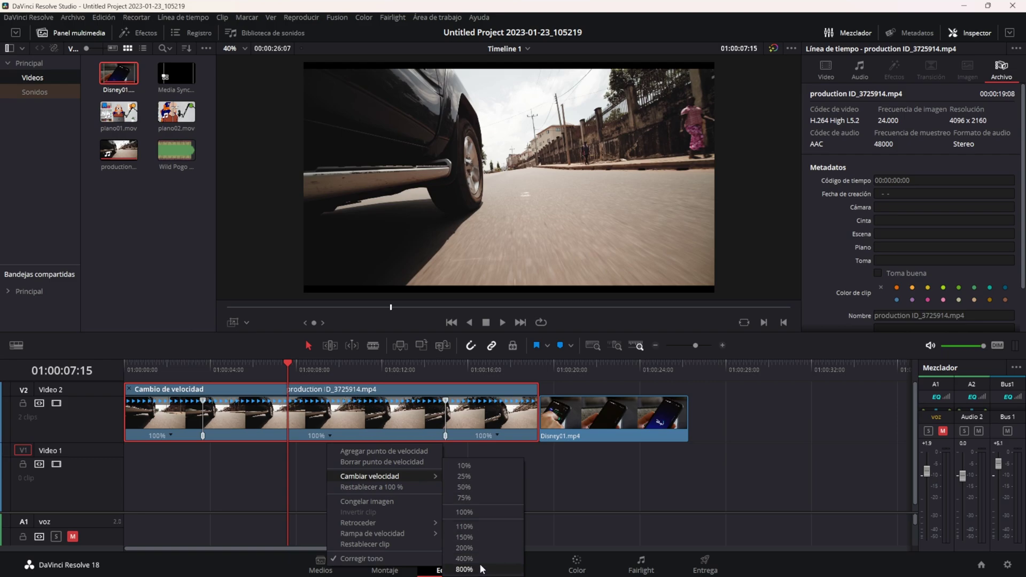
left_click(463, 569)
Play the ramped clip from the start, then zoom in just before the fast section.
left_click_drag(221, 369, 105, 353)
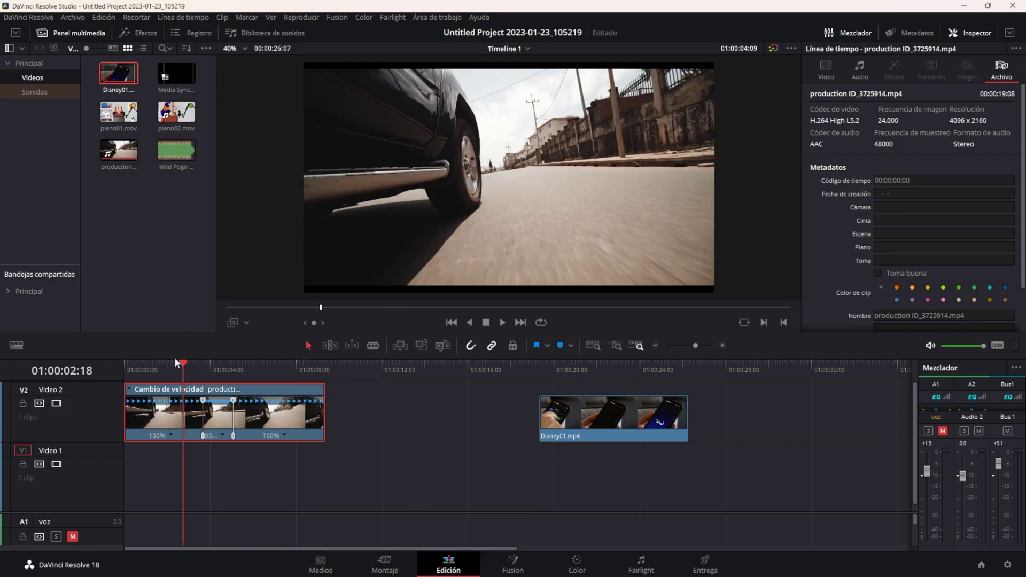
key("space")
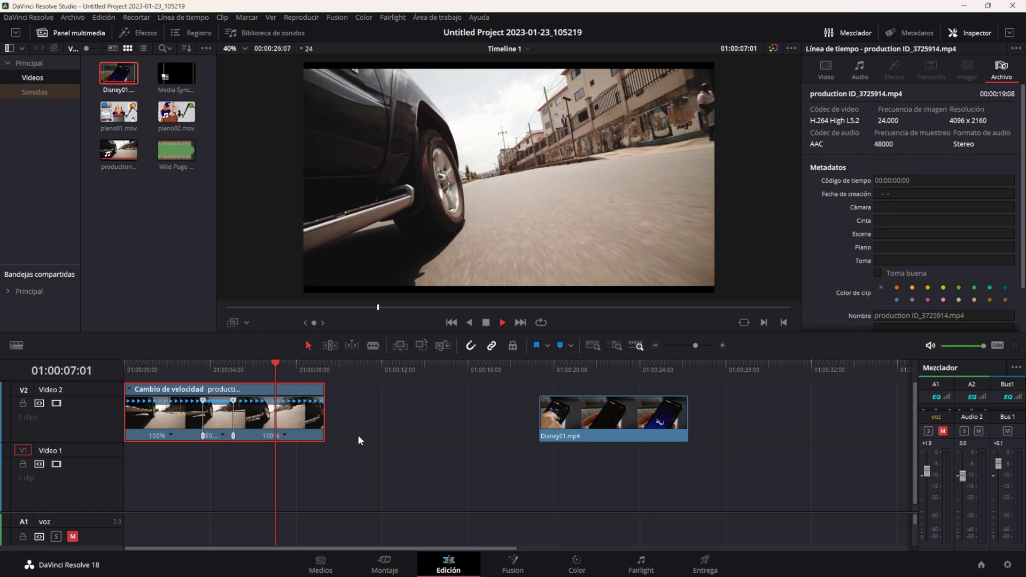
key("space")
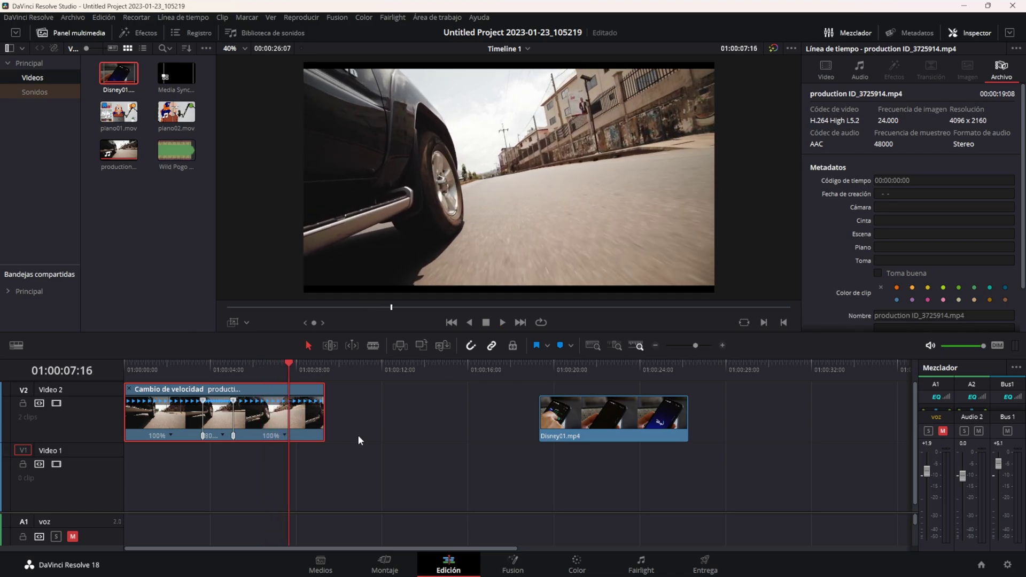
key("ctrl+equal")
left_click(282, 370)
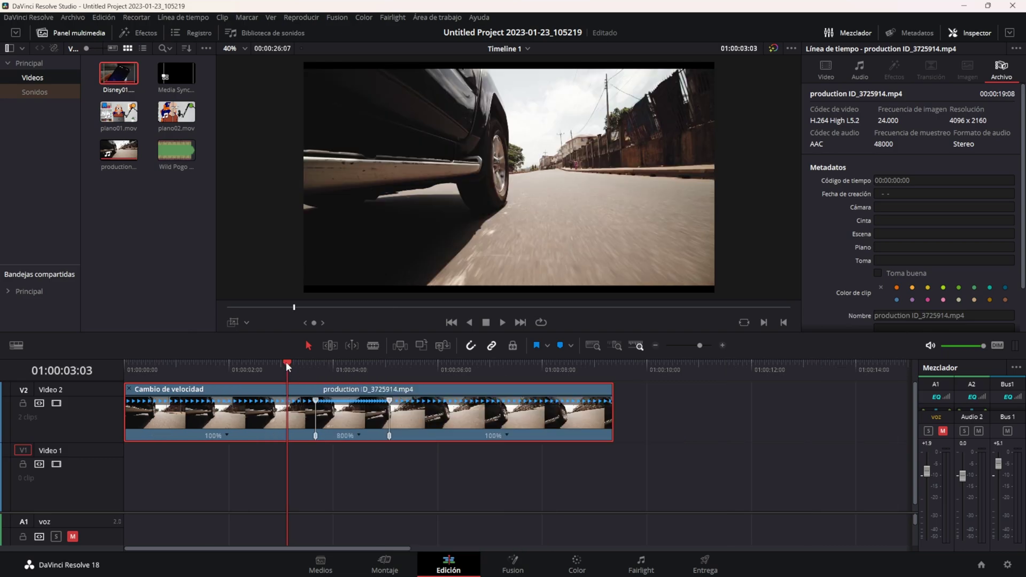
Display the clip's Procesamiento de velocidad curve beneath it.
key("alt+c")
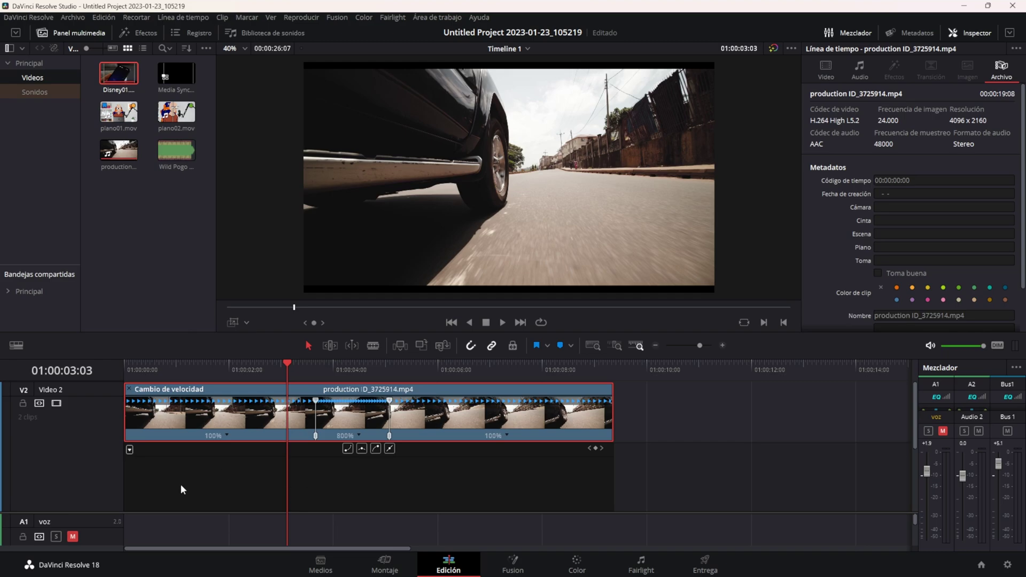
left_click(129, 451)
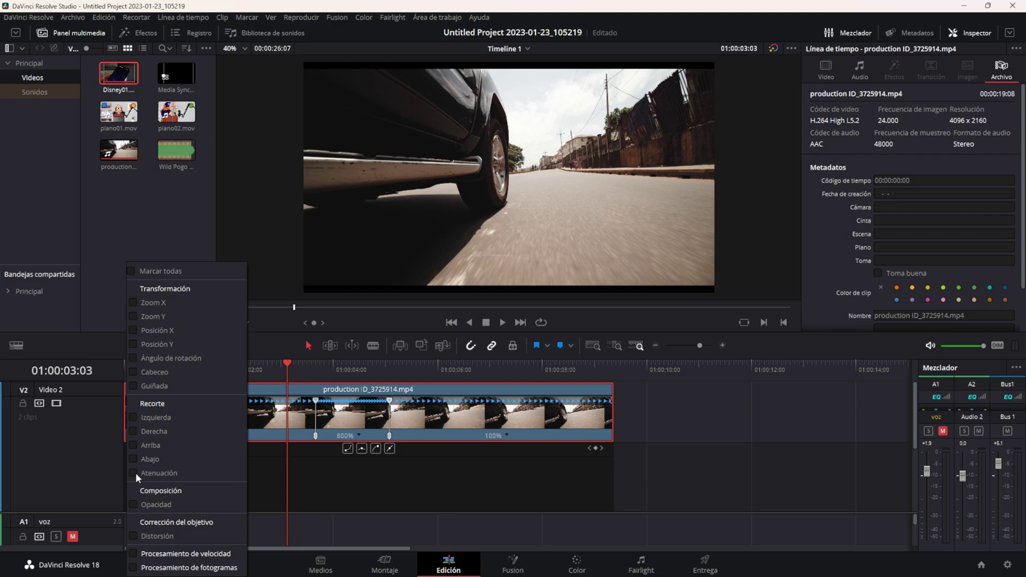
left_click(133, 554)
Enlarge the timeline and rescale the curve editor so the whole speed curve fits.
left_click_drag(213, 334, 213, 294)
scroll(197, 452, "down", 1)
scroll(196, 438, "up", 1)
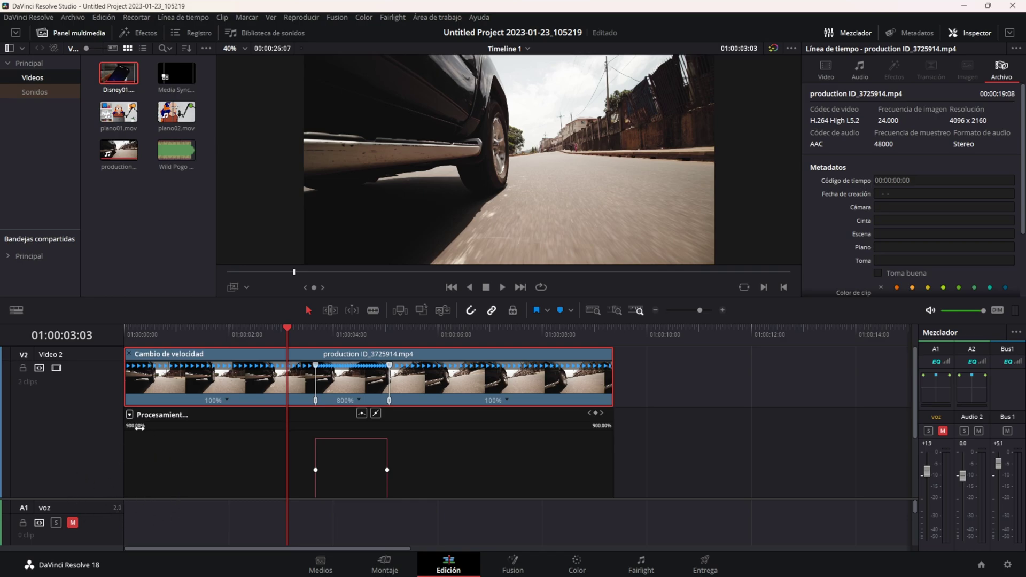
left_click_drag(139, 426, 164, 444)
scroll(186, 474, "down", 1)
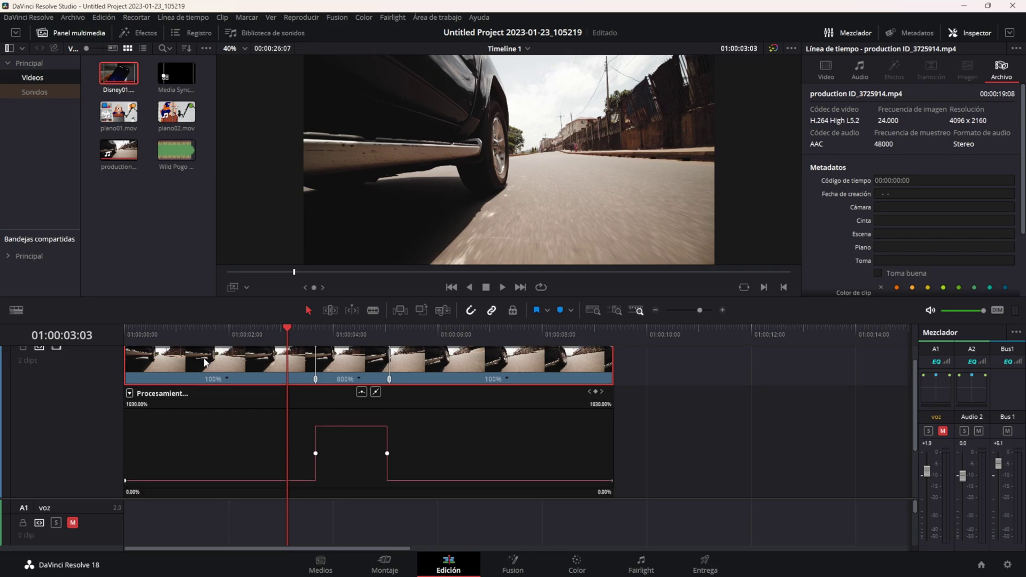
left_click_drag(112, 297, 112, 280)
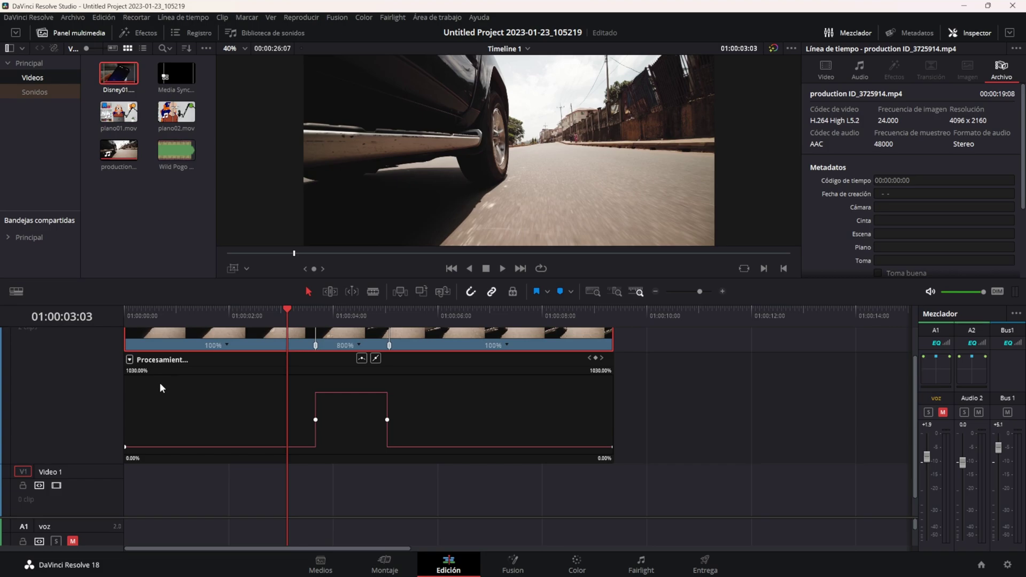
scroll(127, 448, "up", 1)
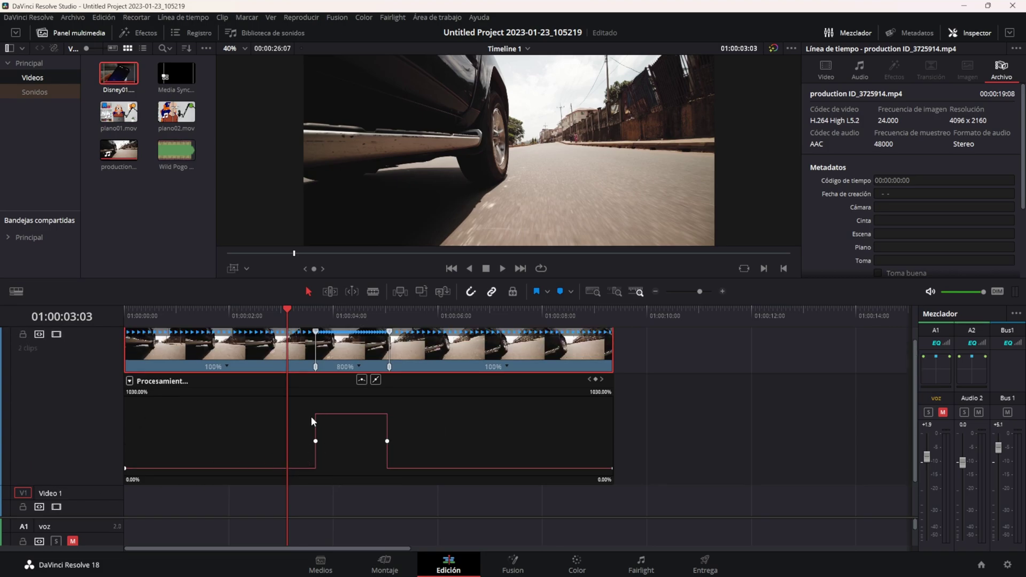
Turn the speed-rise keyframe into a Bezier ease and widen its handle for a gentler rise.
left_click(316, 441)
left_click(362, 381)
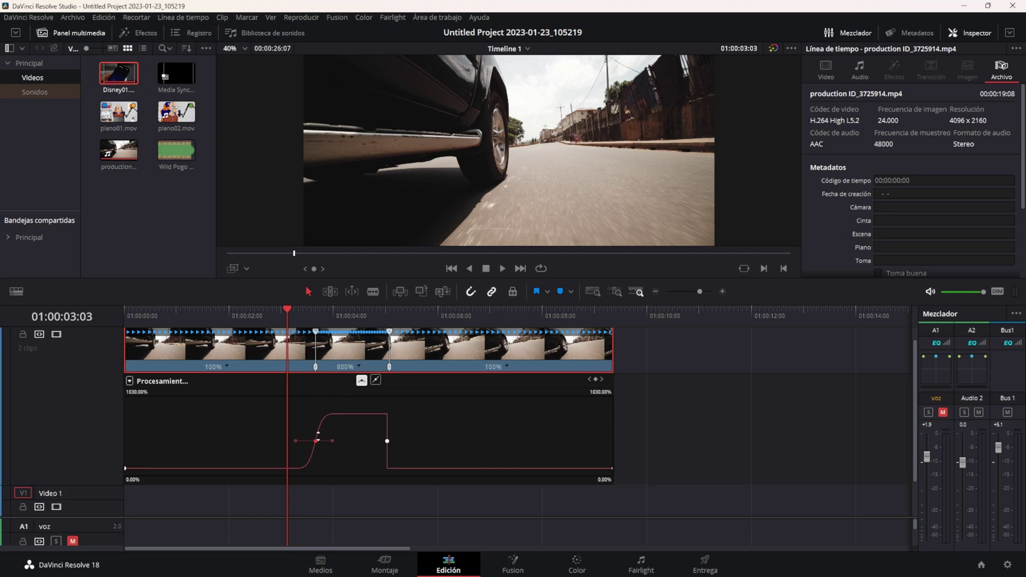
left_click_drag(334, 440, 345, 441)
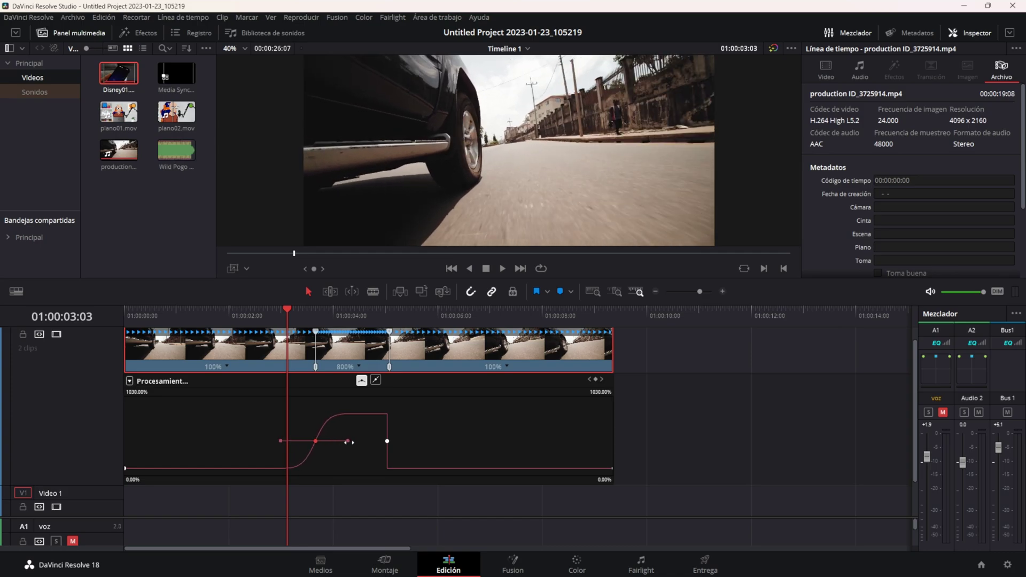
mouse_move(345, 441)
left_mouse_down()
mouse_move(358, 442)
mouse_move(348, 440)
left_mouse_up()
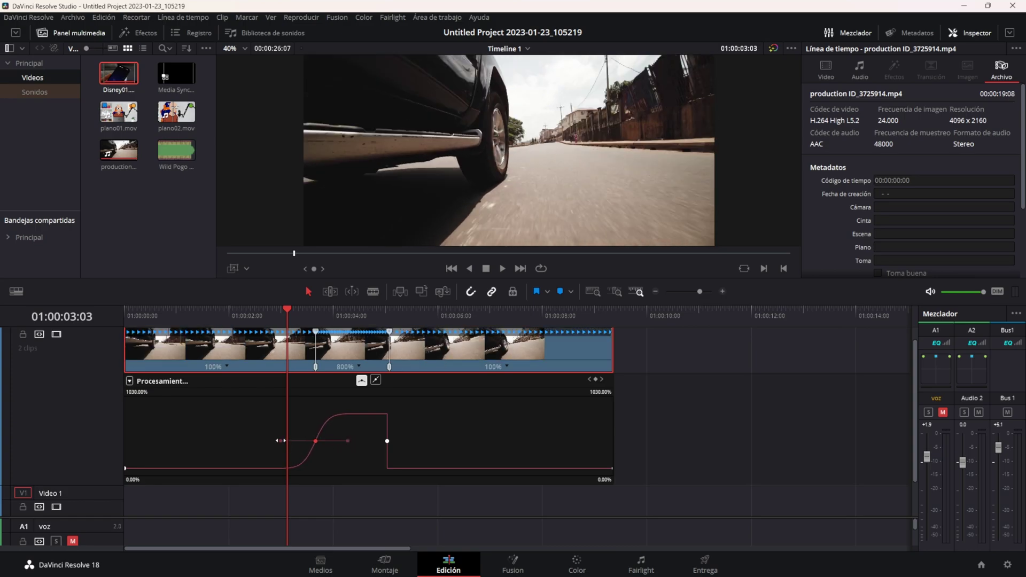
left_click_drag(280, 447, 283, 447)
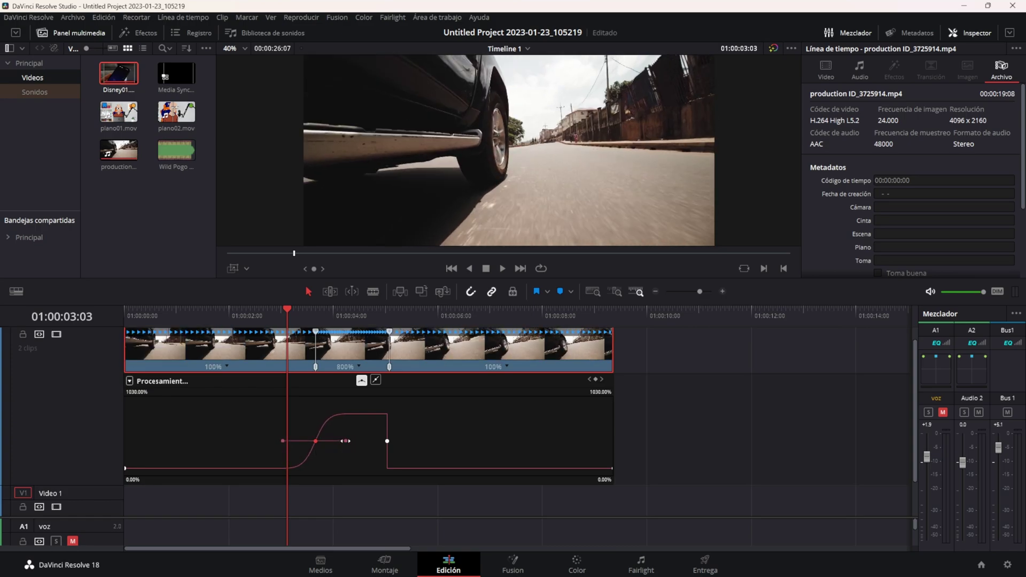
left_click_drag(345, 441, 365, 441)
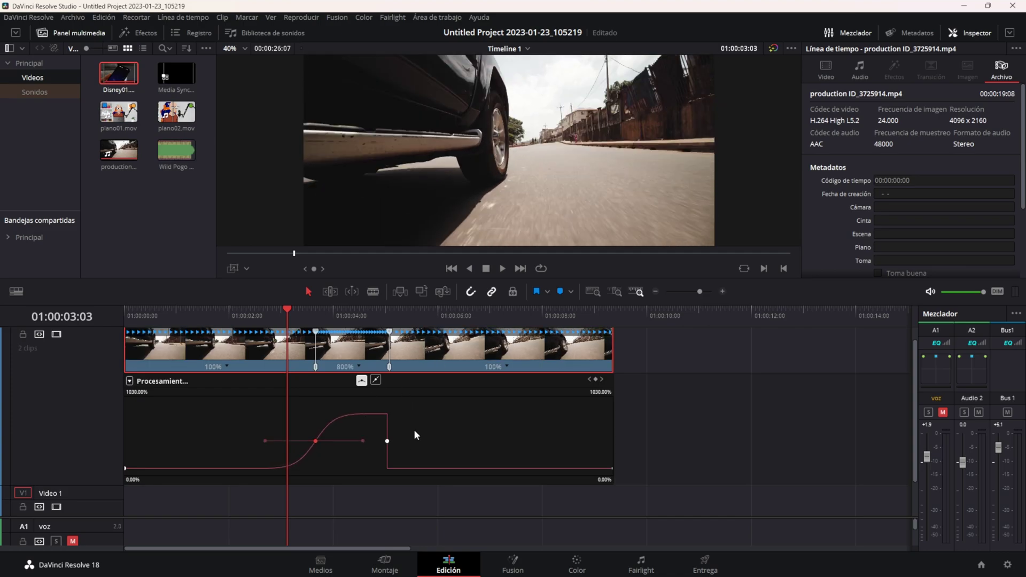
Shift the slowdown keyframe slightly later, make it a Bezier ease and soften its curve.
left_click(387, 441)
left_click_drag(386, 441, 392, 440)
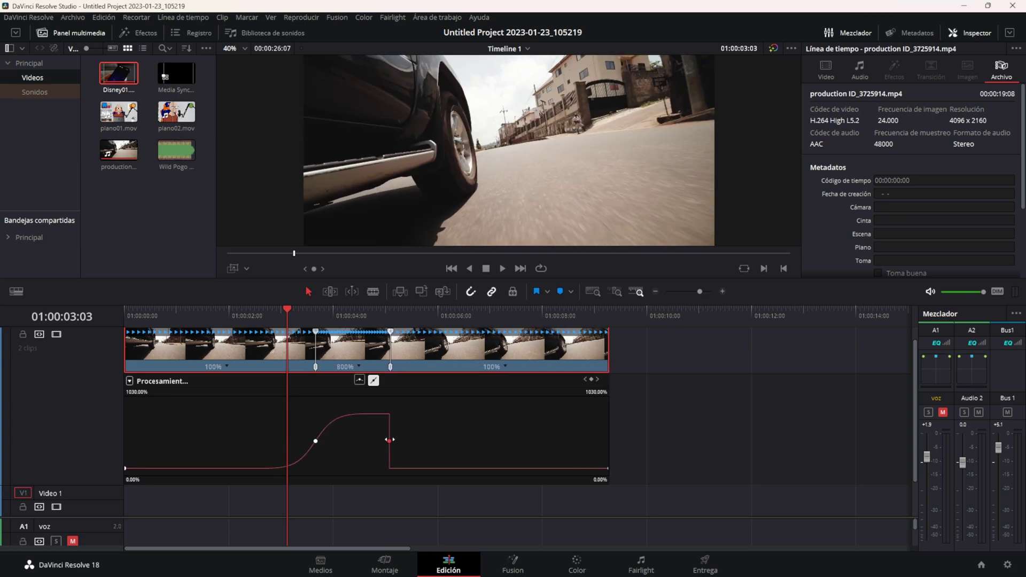
left_click_drag(392, 439, 392, 441)
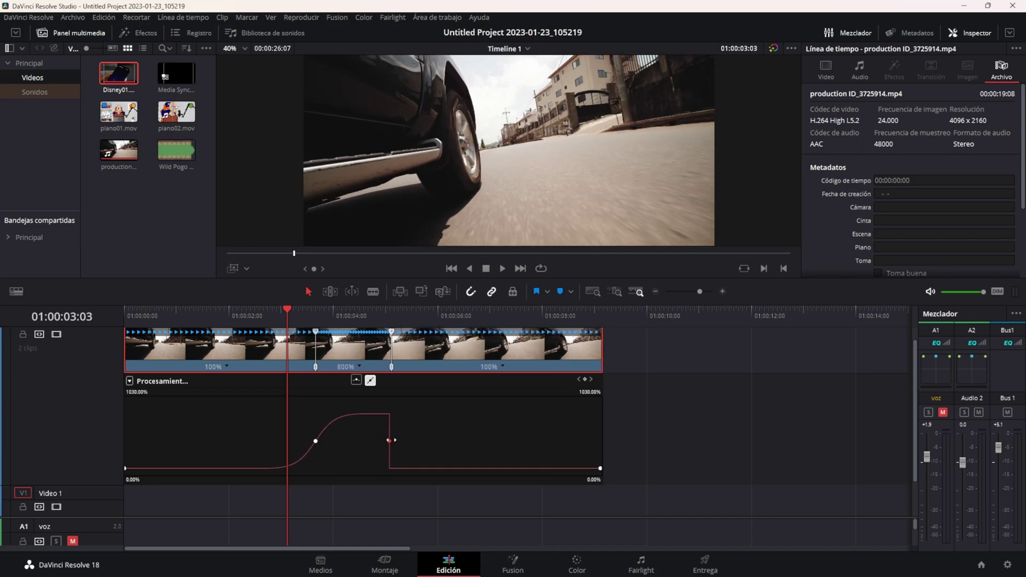
left_click(351, 381)
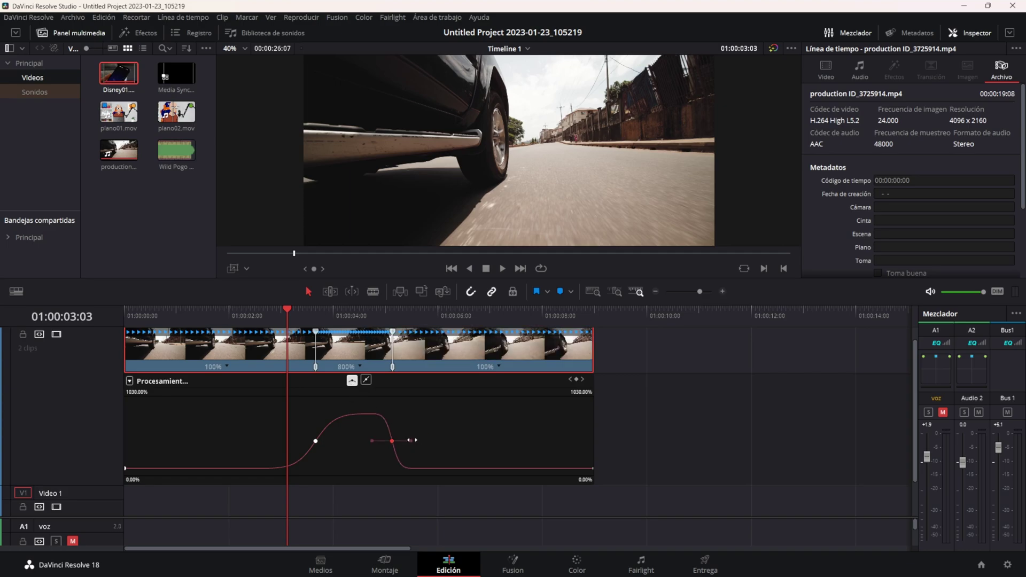
left_click_drag(411, 441, 418, 441)
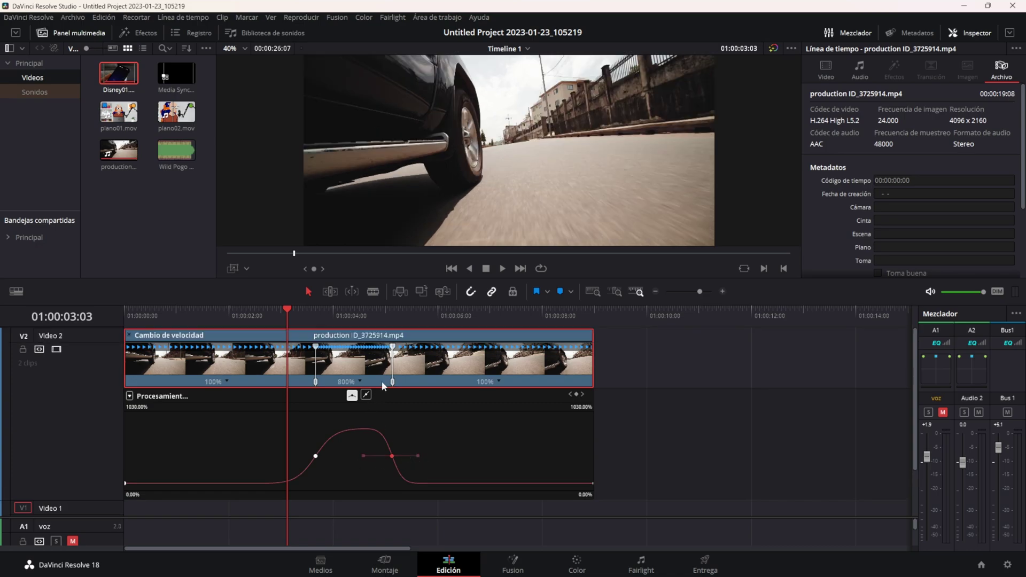
left_click_drag(286, 316, 142, 330)
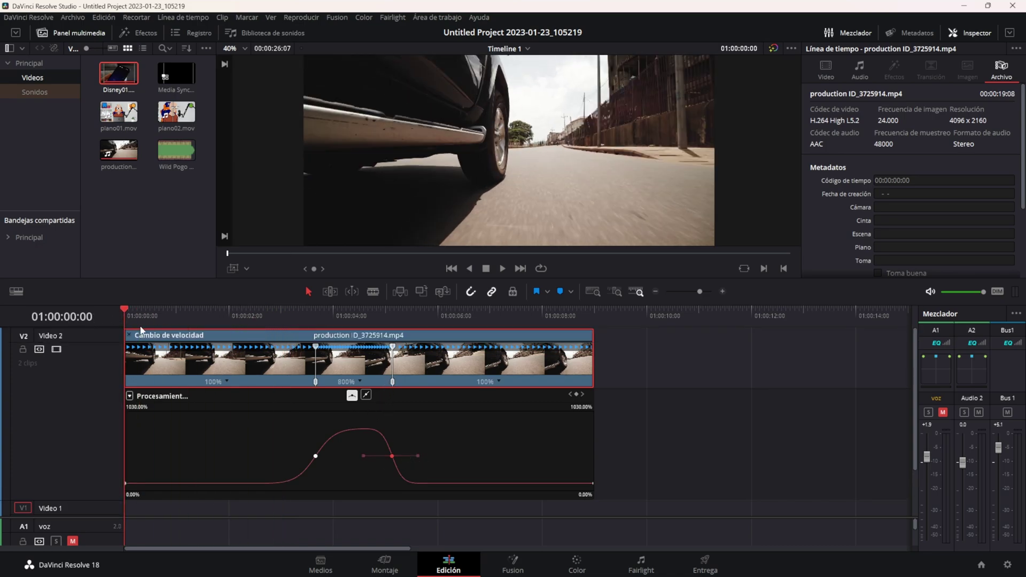
Preview the eased ramp, then drag the second speed point to drop the middle section to 711%.
key("space")
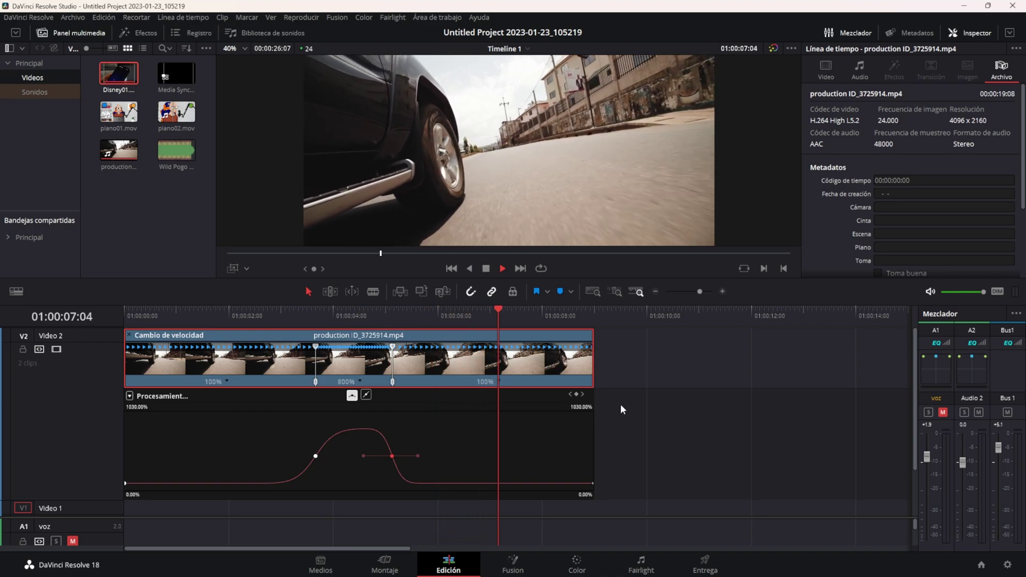
key("space")
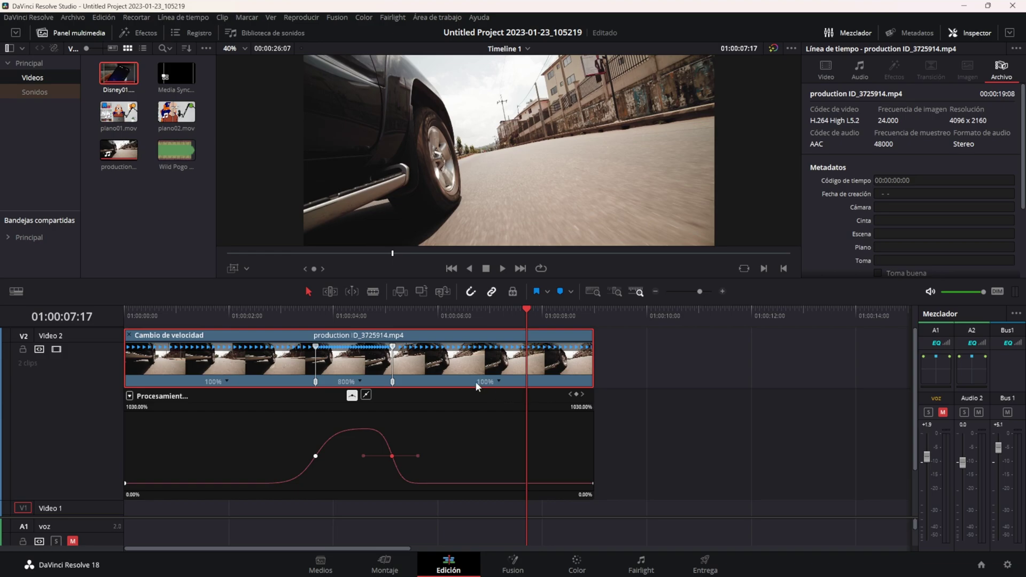
mouse_move(393, 347)
left_mouse_down()
mouse_move(519, 347)
mouse_move(384, 348)
mouse_move(397, 349)
left_mouse_up()
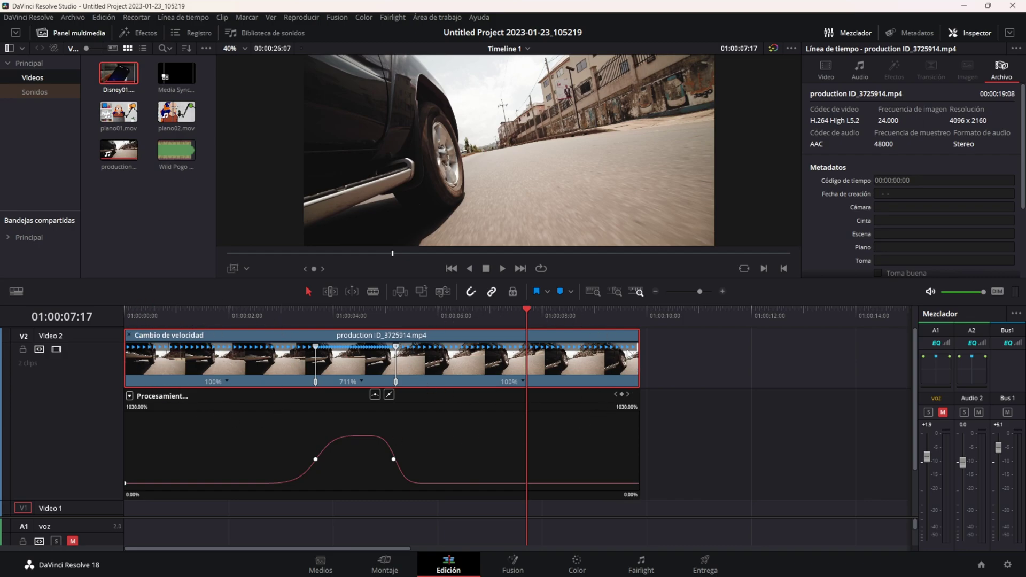
Trial the fast section at 1056% and 453%, previewing the ramp each time.
left_click_drag(395, 347, 337, 344)
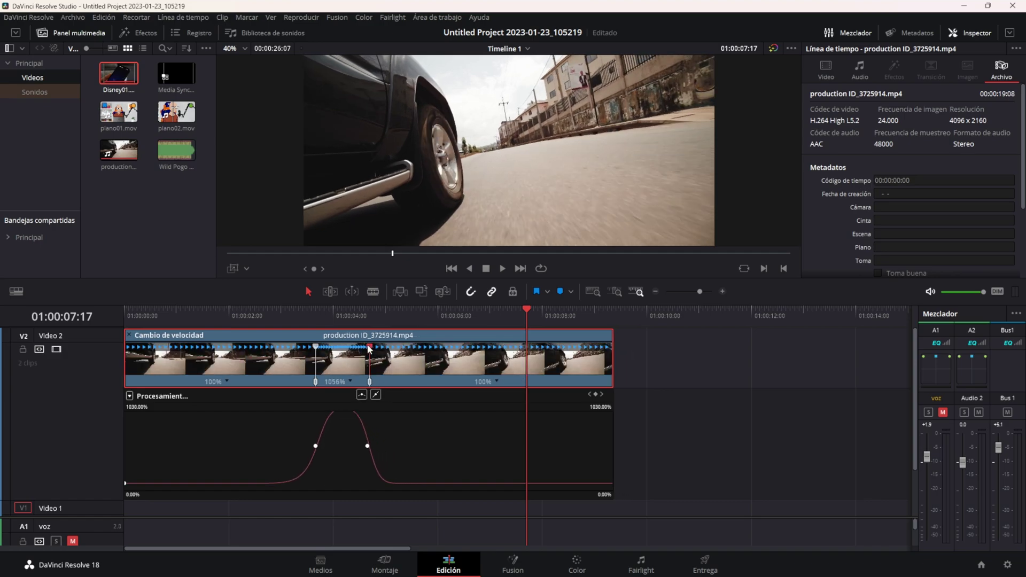
left_click(269, 310)
key("space")
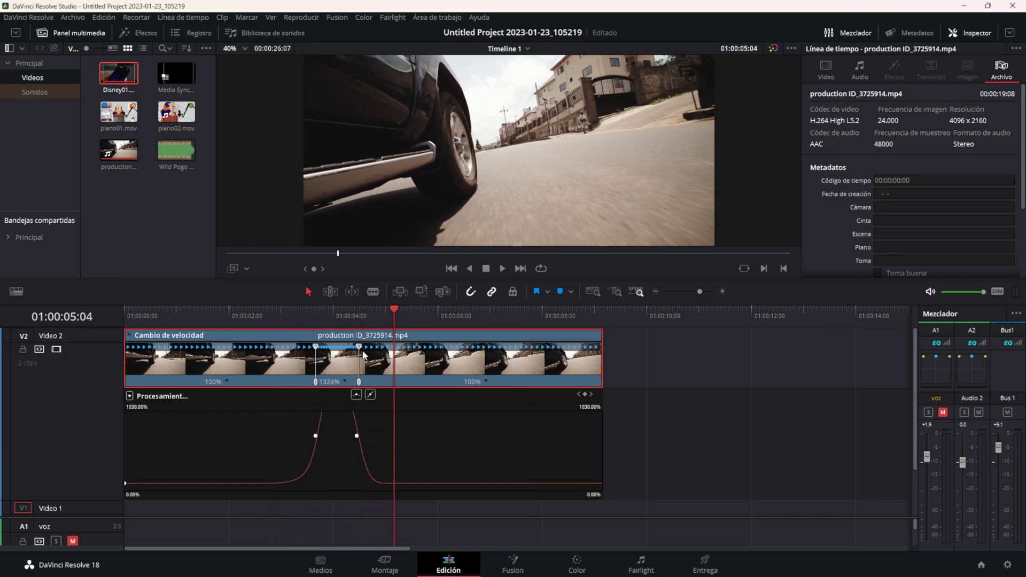
left_click_drag(359, 347, 482, 348)
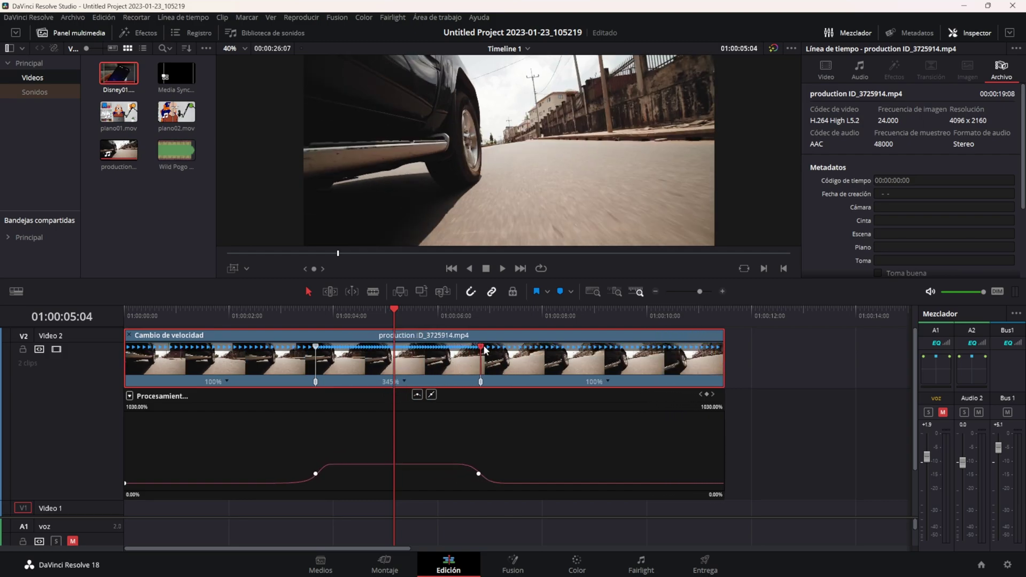
left_click(279, 310)
key("space")
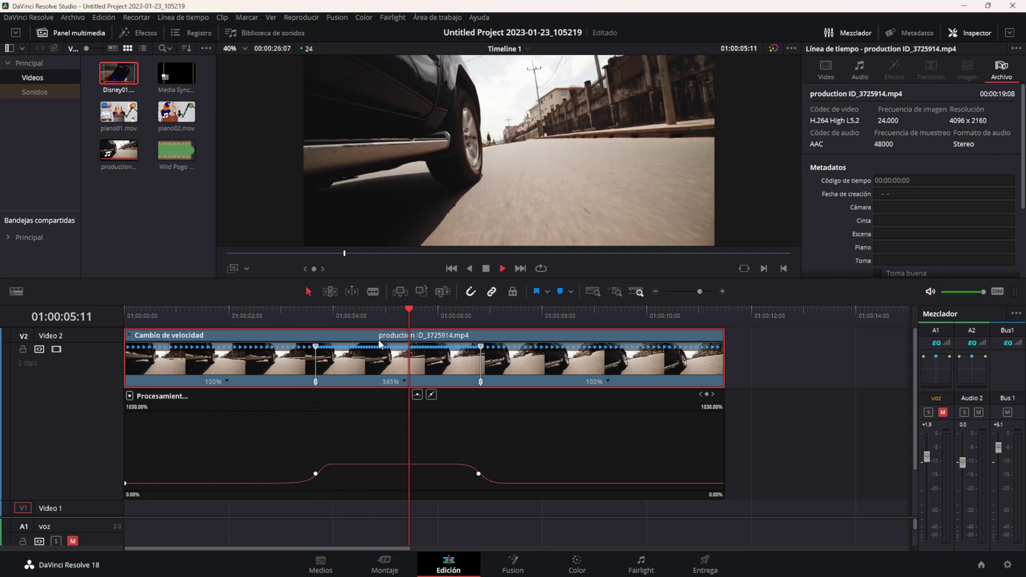
key("space")
Set the fast section to 879% and move the ramp's start earlier in the clip.
left_click_drag(481, 348, 381, 384)
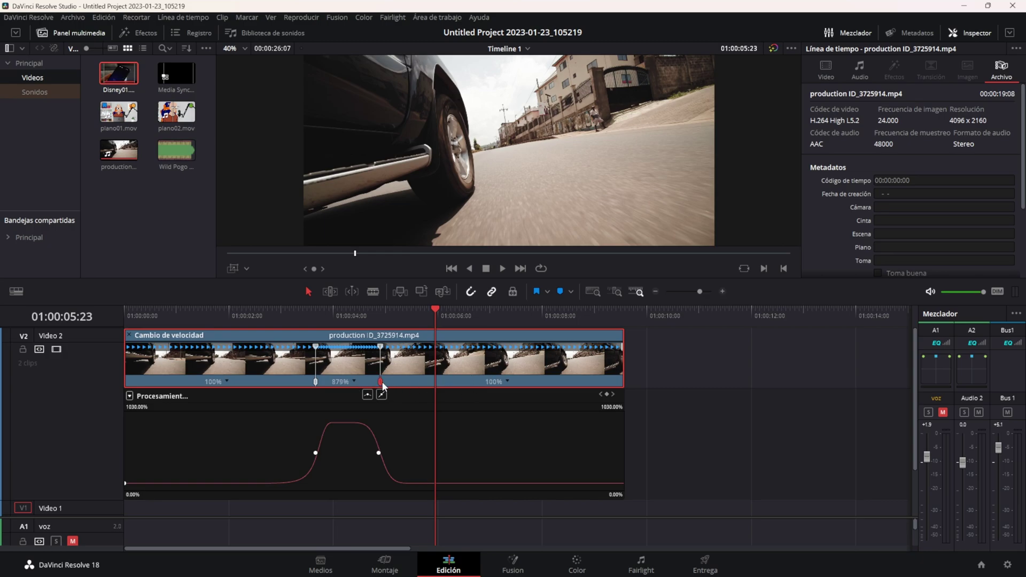
mouse_move(383, 381)
left_mouse_down()
mouse_move(396, 381)
mouse_move(375, 382)
left_mouse_up()
left_click_drag(371, 383, 399, 381)
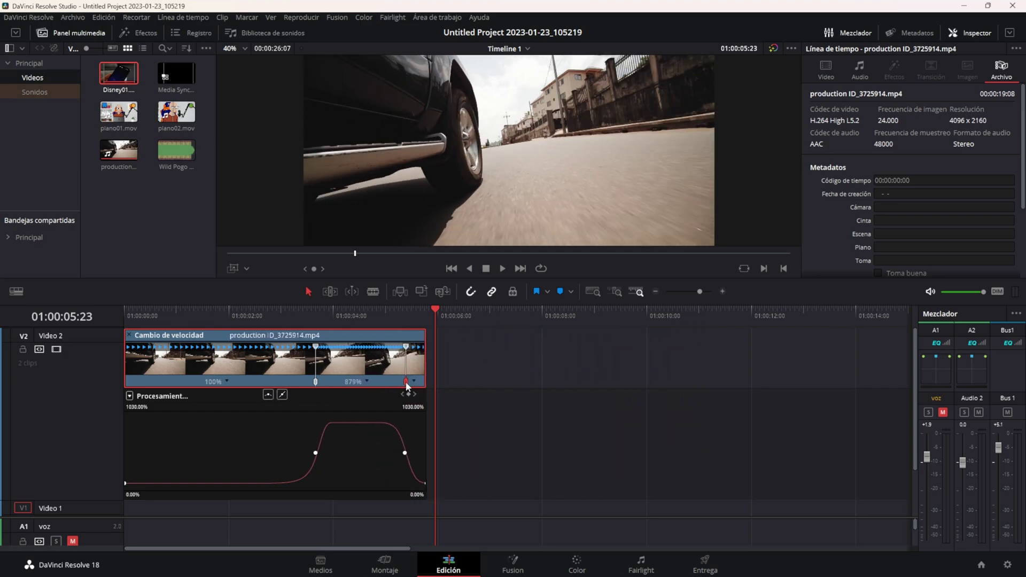
left_click_drag(399, 382, 403, 381)
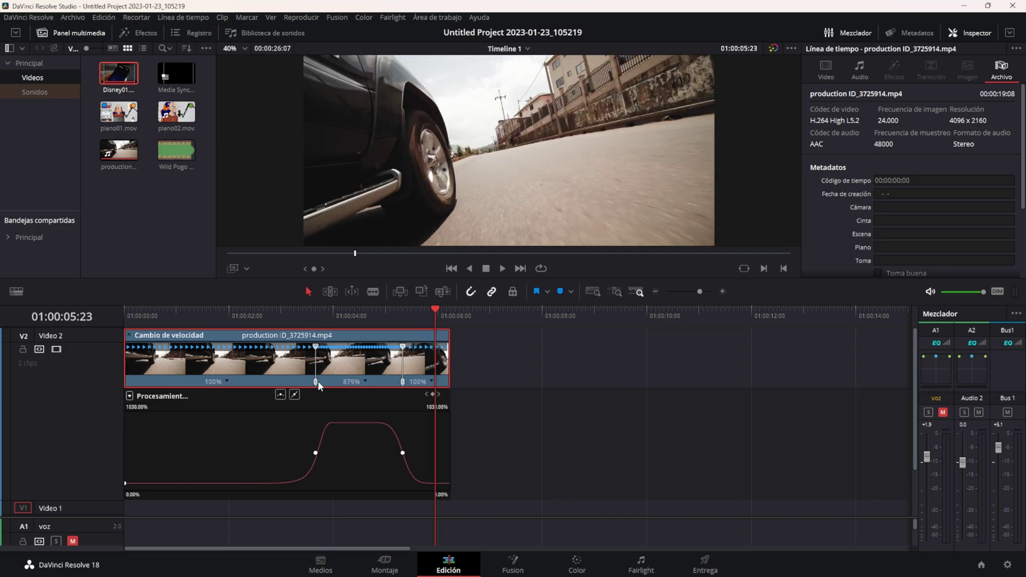
left_click_drag(315, 381, 168, 382)
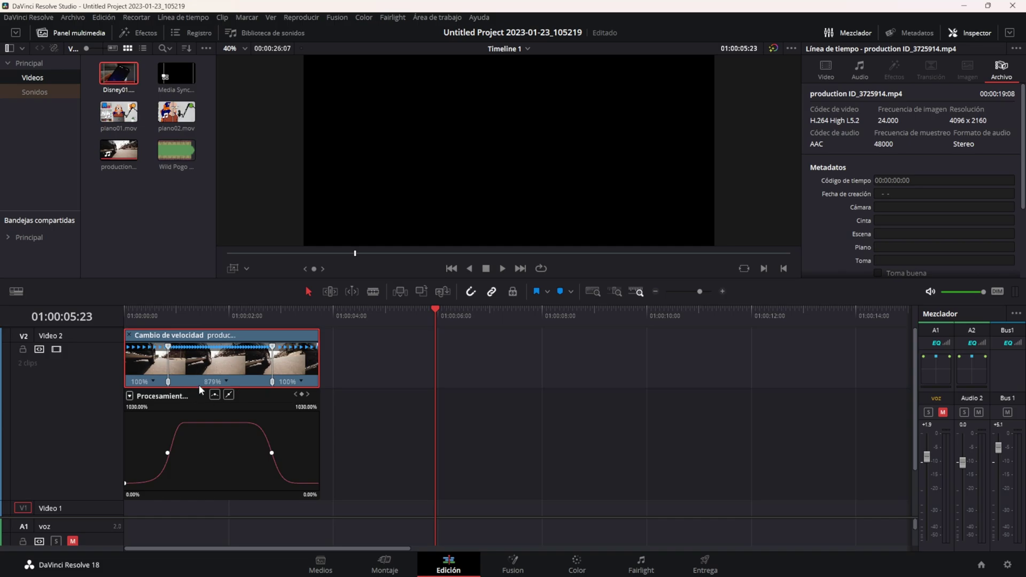
Play the retimed car clip from the timeline start to preview the 879% speed ramp.
key("Home")
key("space")
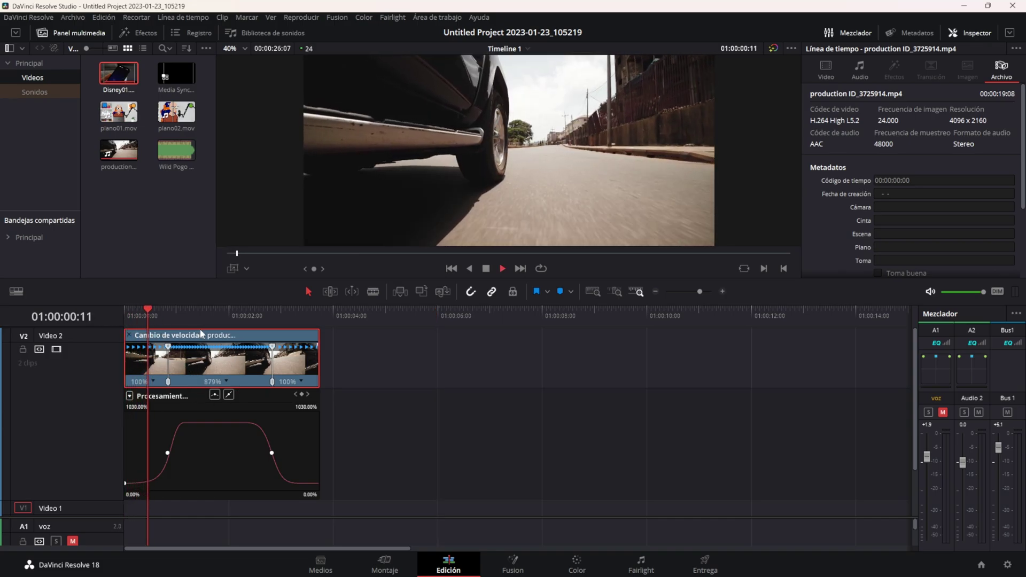